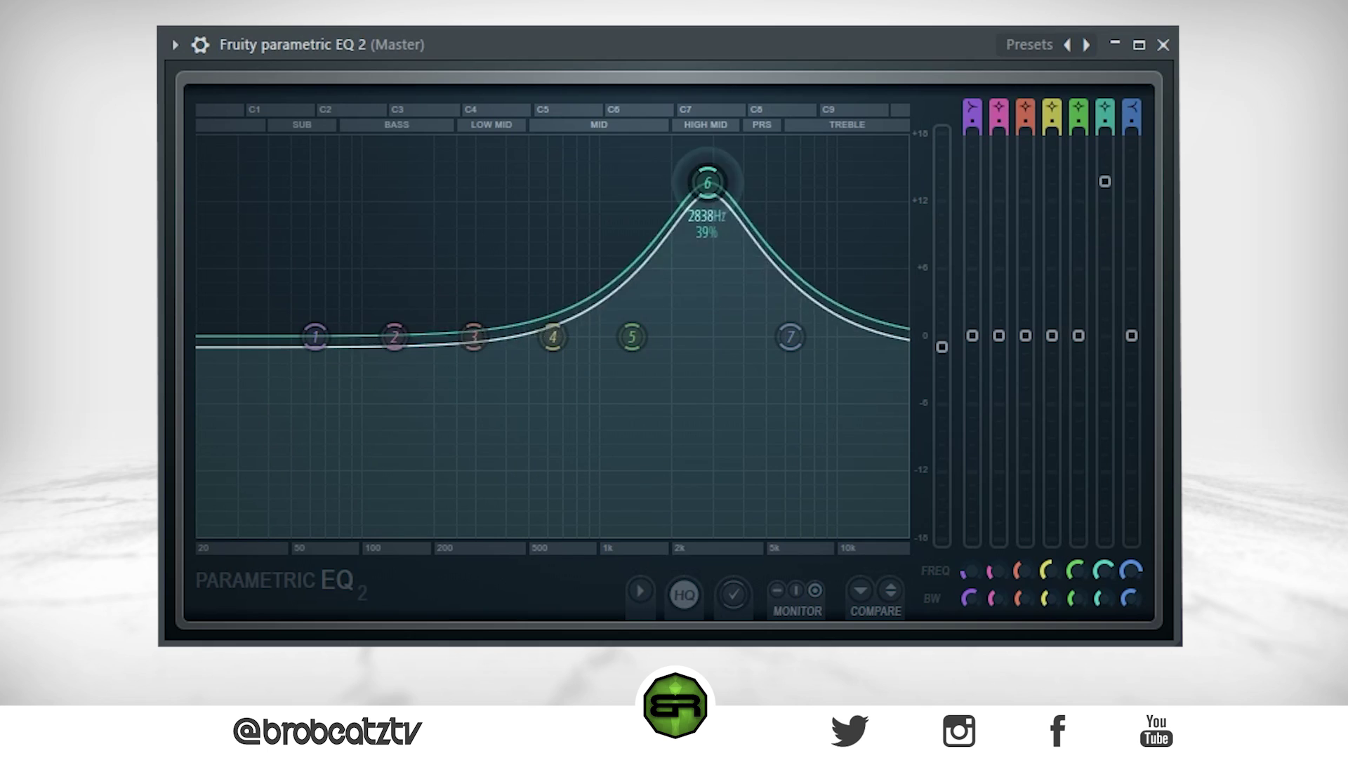
Sweep band 6's bandwidth narrower and wider around its boost near 2.6 kHz, and bring its gain back to around 0 dB.
left_click_drag(1104, 301, 1104, 251)
scroll(698, 265, "down", 5)
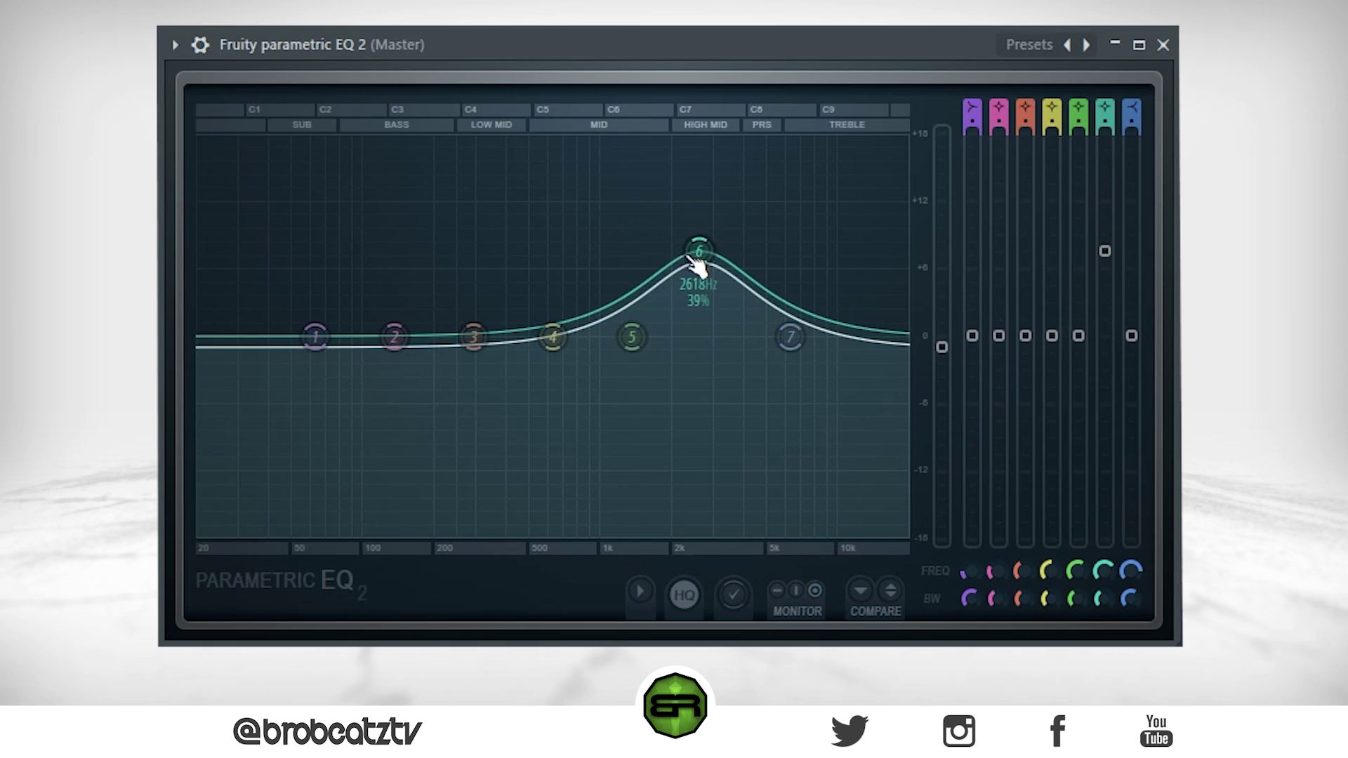
scroll(698, 264, "up", 5)
scroll(698, 264, "down", 4)
scroll(698, 265, "up", 2)
scroll(698, 265, "down", 4)
scroll(698, 265, "up", 4)
scroll(698, 265, "down", 4)
scroll(699, 265, "up", 5)
scroll(700, 265, "down", 2)
scroll(700, 264, "up", 3)
left_click_drag(707, 252, 711, 345)
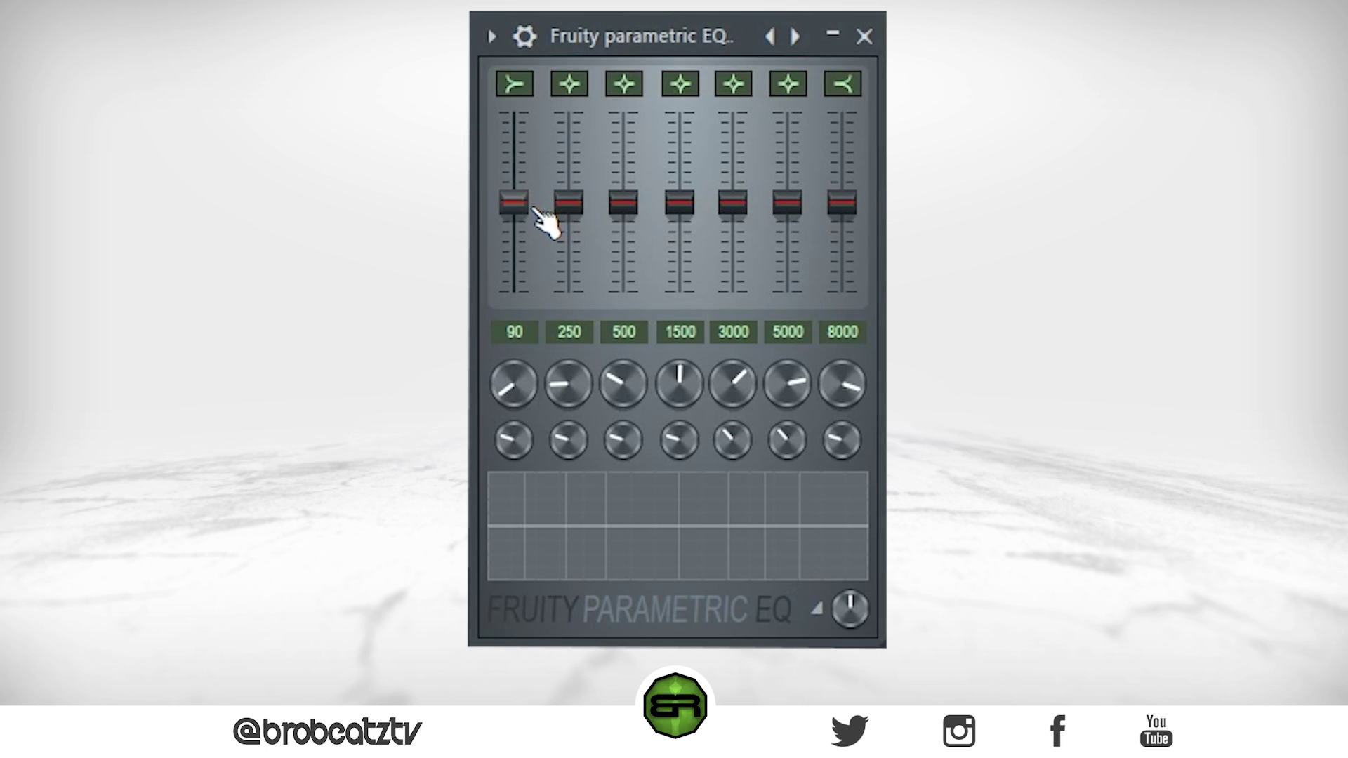
In Fruity parametric EQ, raise the first band's centre frequency and level, and adjust its bandwidth.
mouse_move(513, 383)
left_mouse_down()
mouse_move(513, 352)
mouse_move(513, 393)
mouse_move(516, 369)
left_mouse_up()
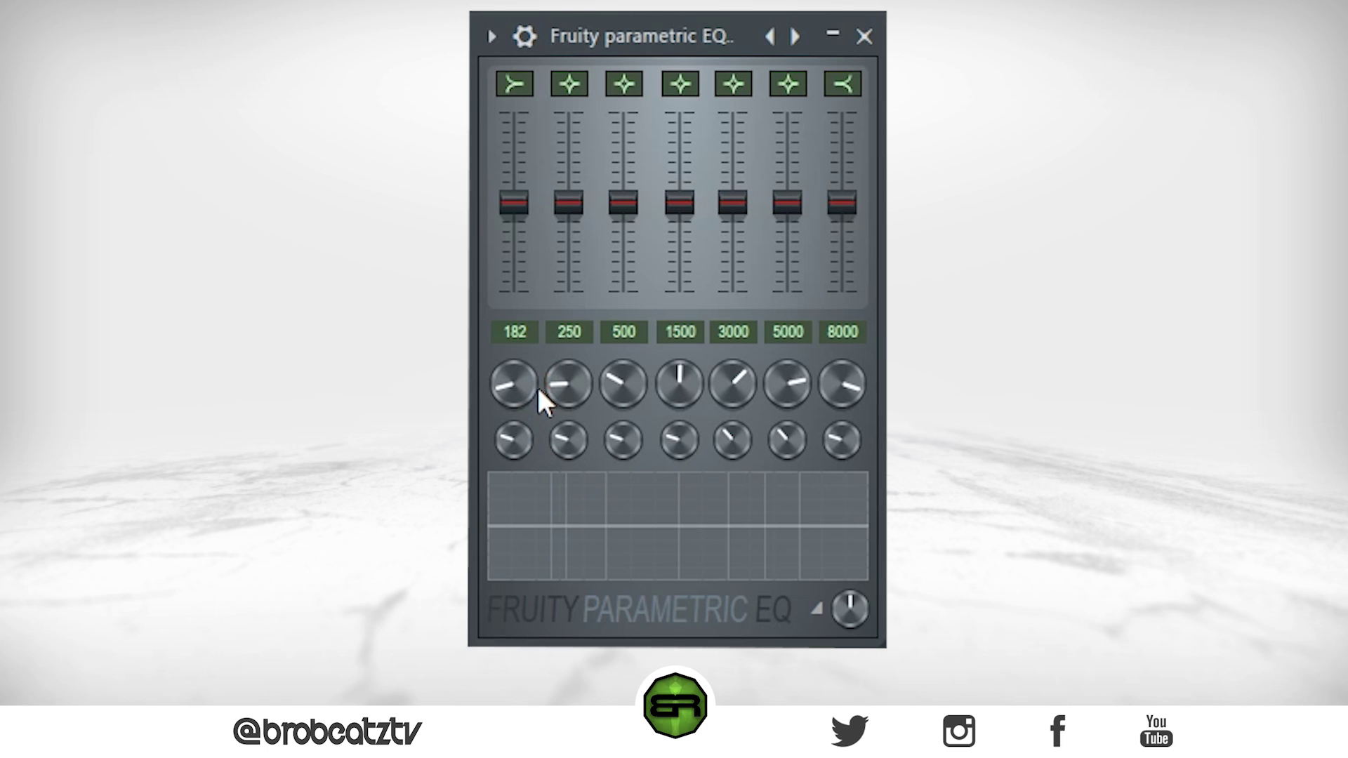
left_click_drag(520, 377, 517, 345)
left_click_drag(507, 436, 508, 430)
left_click_drag(508, 211, 511, 134)
mouse_move(502, 432)
left_mouse_down()
mouse_move(502, 449)
mouse_move(502, 421)
mouse_move(503, 446)
mouse_move(503, 422)
mouse_move(502, 446)
mouse_move(526, 437)
left_mouse_up()
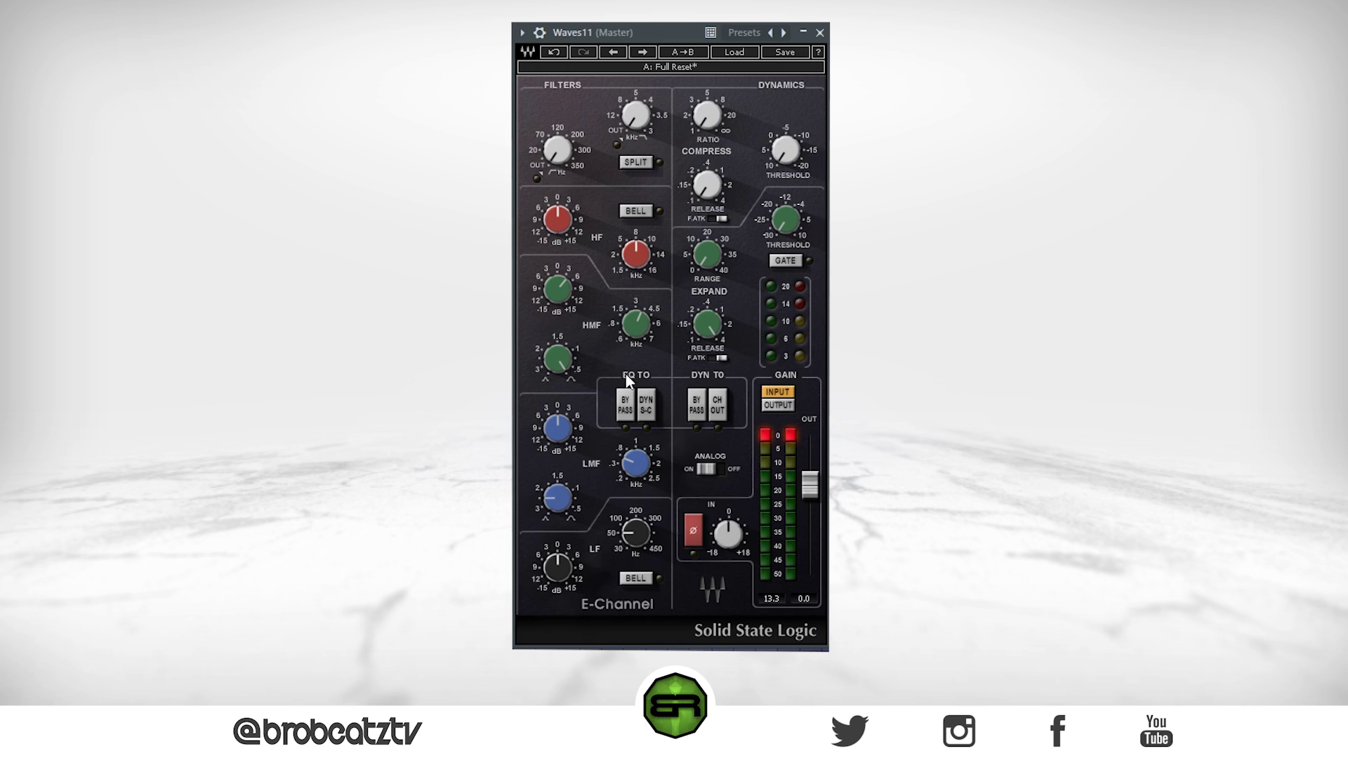
On the SSL E-Channel equalizer, adjust the HMF band's frequency, gain and Q.
mouse_move(634, 328)
mouse_move(630, 326)
left_mouse_down()
mouse_move(631, 350)
mouse_move(630, 317)
mouse_move(642, 330)
left_mouse_up()
left_click_drag(640, 331, 640, 327)
mouse_move(557, 288)
left_mouse_down()
mouse_move(557, 261)
mouse_move(557, 278)
left_mouse_up()
left_click_drag(563, 353, 562, 334)
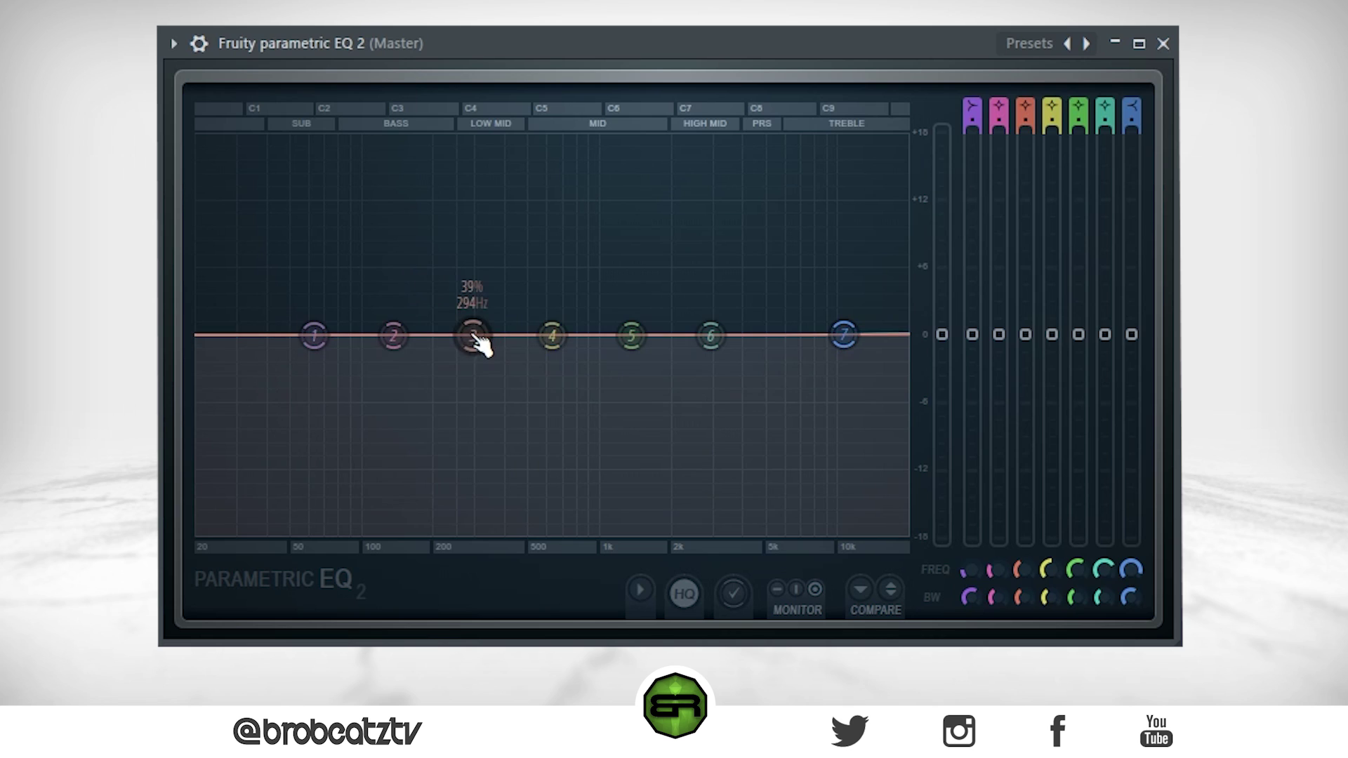
In Parametric EQ 2, cut bands 3, 6, 7 and 1 by about 14, 7, 3 and 10 dB, and boost bands 5 and 2.
left_click_drag(472, 337, 464, 493)
left_click_drag(631, 335, 640, 237)
left_click_drag(710, 334, 758, 412)
left_click_drag(843, 334, 866, 369)
left_click_drag(314, 336, 331, 446)
left_click_drag(393, 335, 395, 264)
scroll(408, 188, "down", 6)
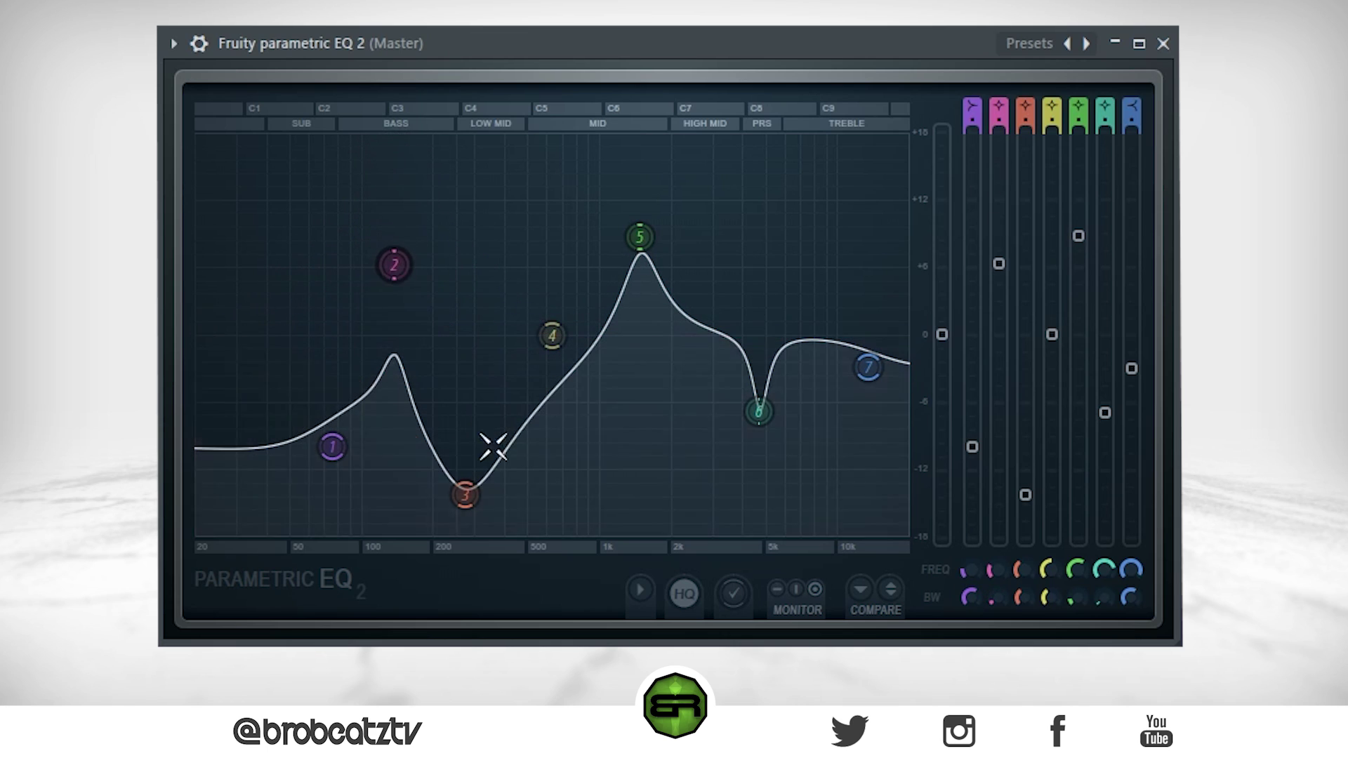
Set band 3 to a cut of about 8 dB near 336 Hz and band 2 to a boost of about 4.5 dB.
left_click_drag(465, 495, 485, 427)
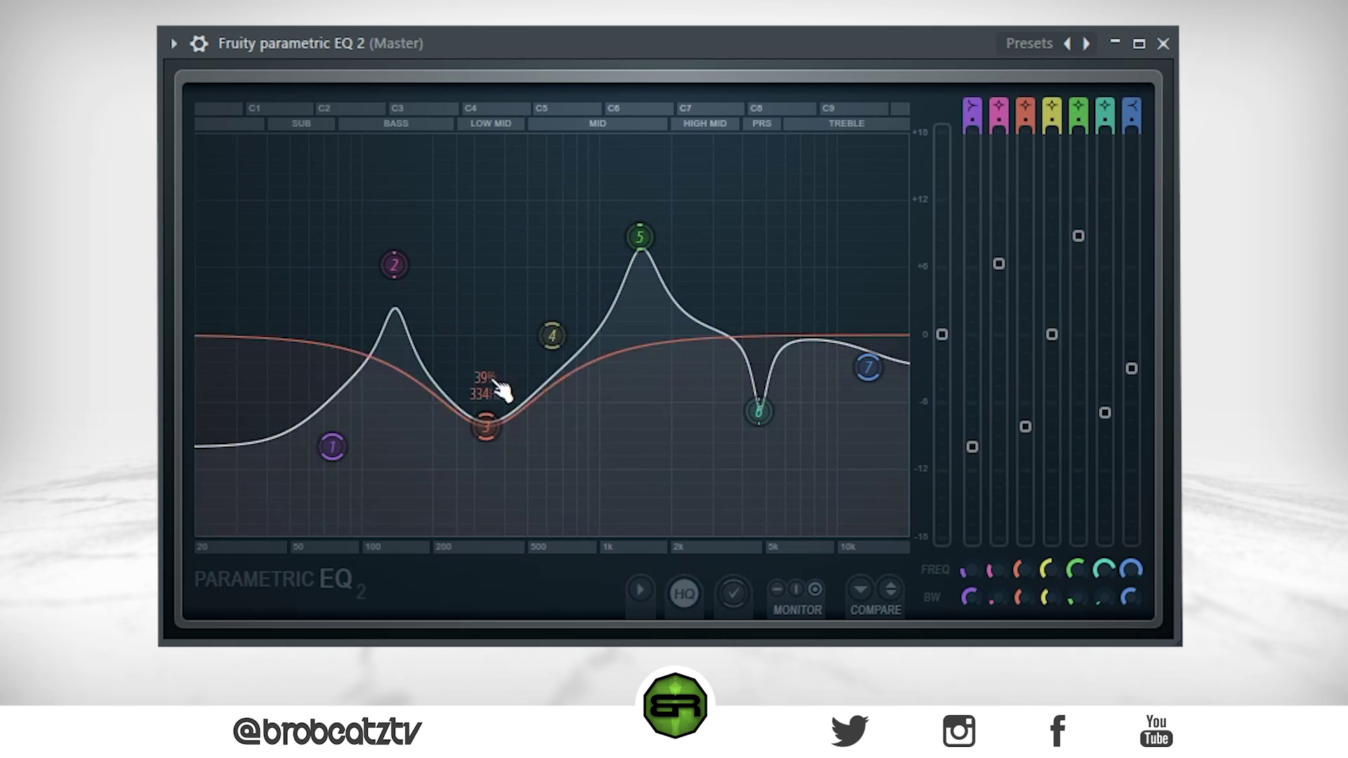
left_click_drag(395, 265, 392, 283)
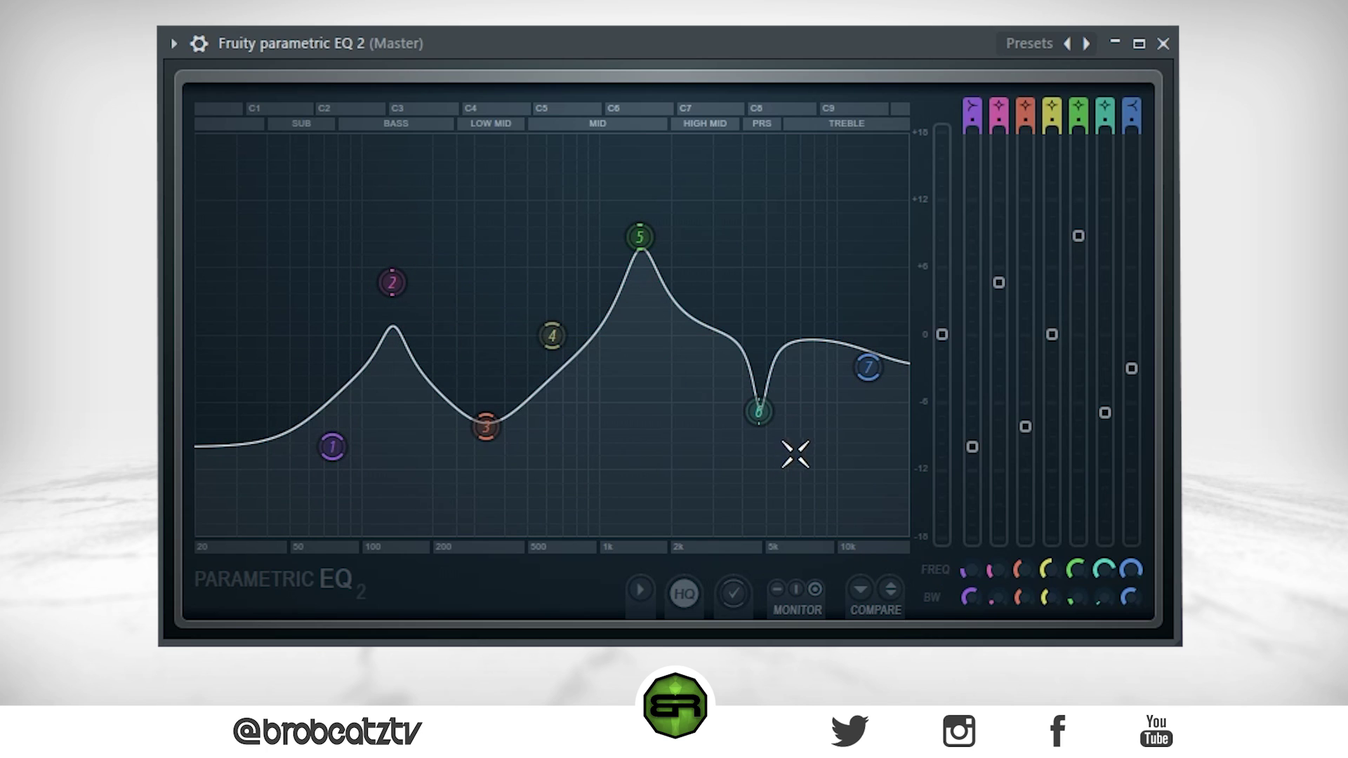
mouse_move(485, 426)
left_mouse_down()
mouse_move(427, 421)
mouse_move(526, 461)
mouse_move(487, 424)
left_mouse_up()
Narrow band 3's bandwidth to 9% and set it to a cut of about 3 dB at 292 Hz.
scroll(490, 441, "down", 5)
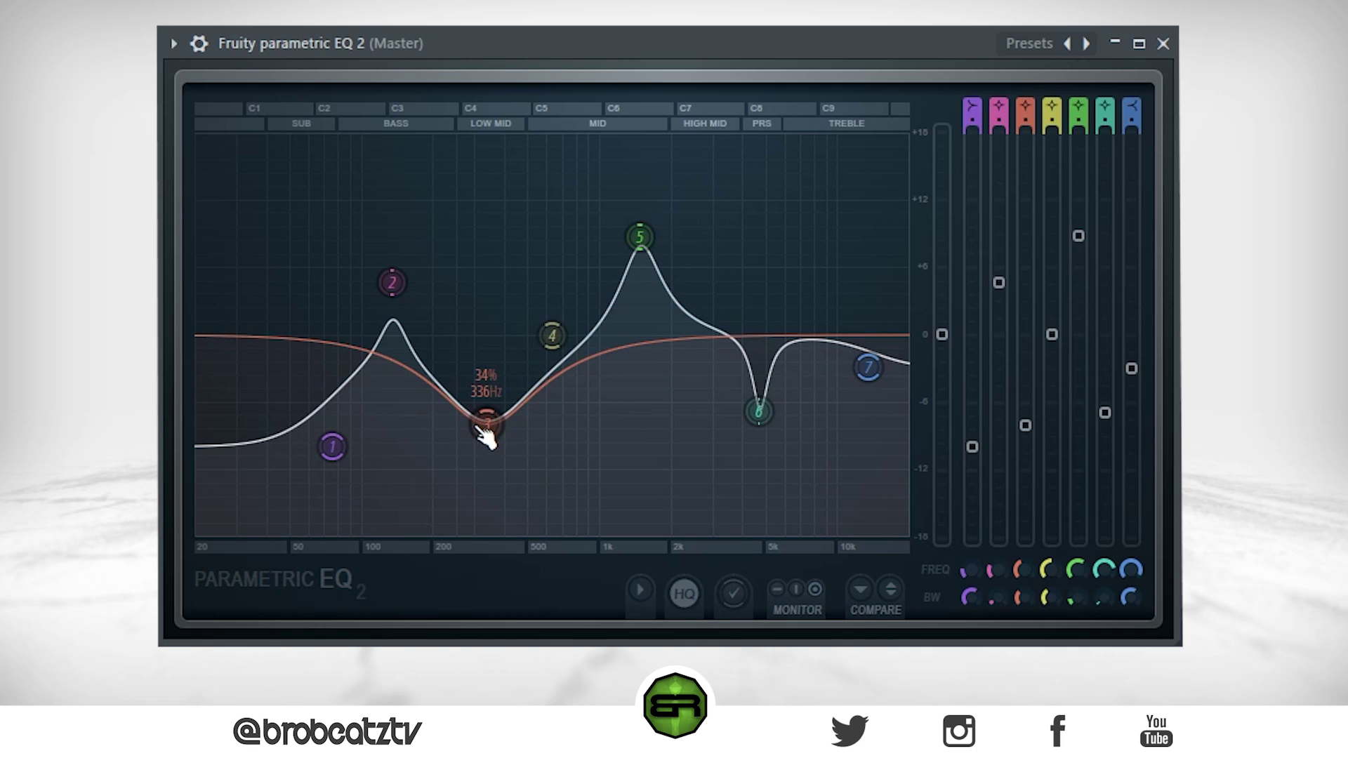
scroll(488, 427, "down", 10)
left_click_drag(487, 424, 473, 367)
scroll(490, 419, "down", 4)
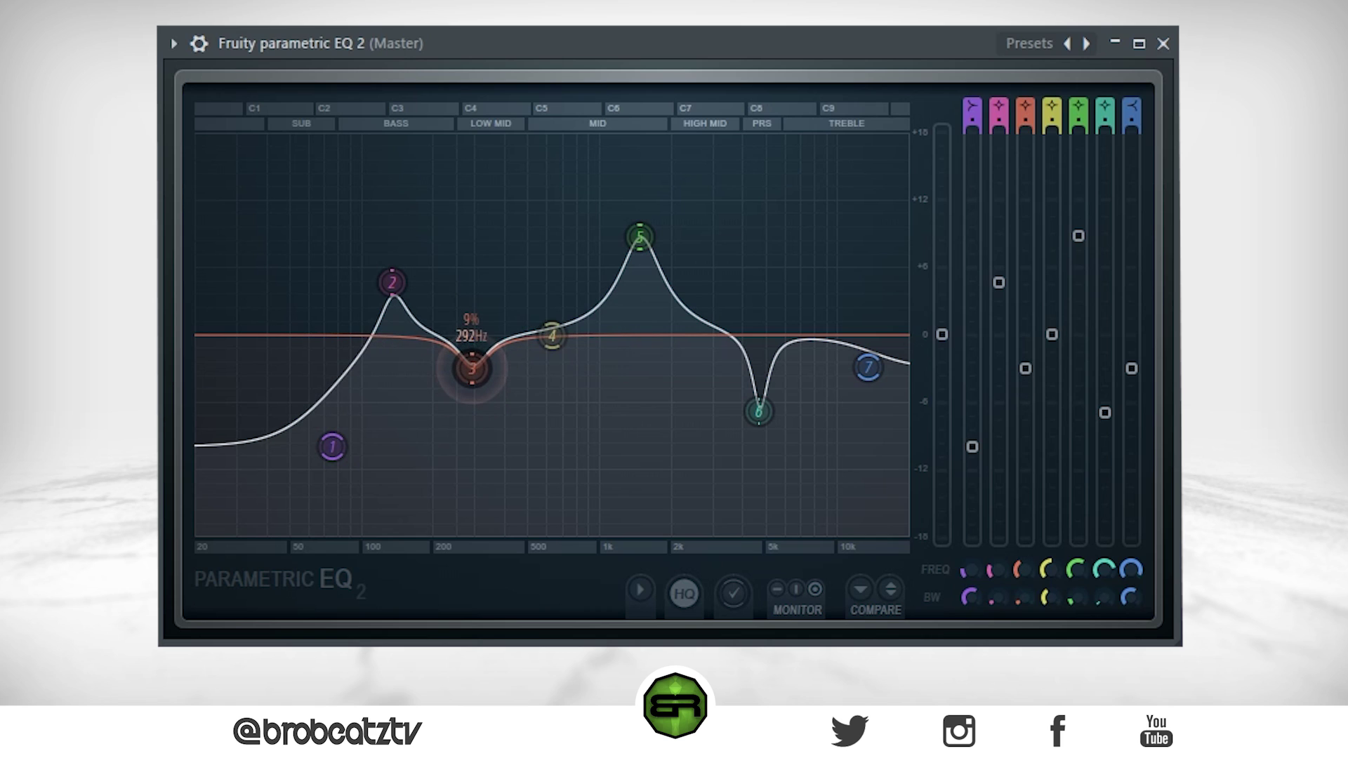
Set band 1 to a cut of about 14.5 dB and band 3 to a cut of about 8 dB.
left_click_drag(332, 447, 332, 349)
right_click(339, 348)
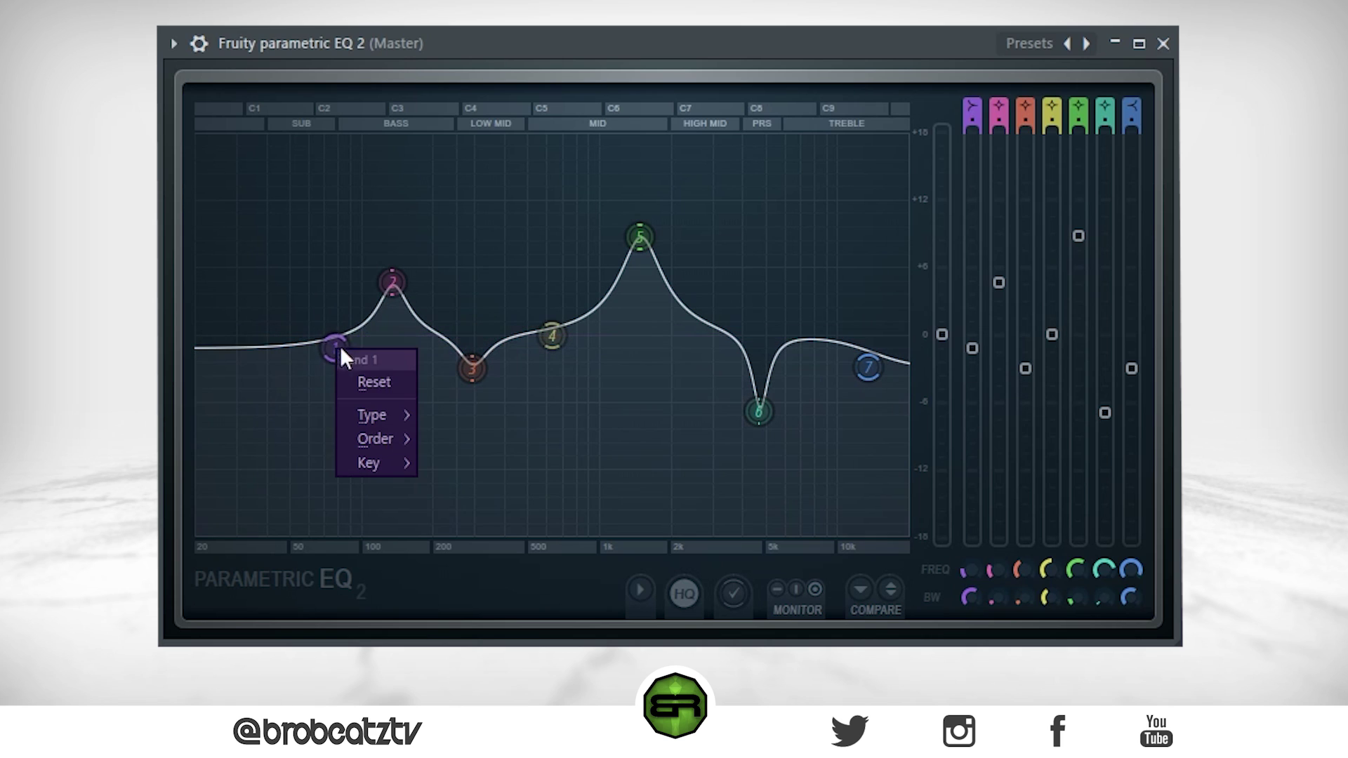
left_click(375, 383)
left_click_drag(472, 367, 488, 425)
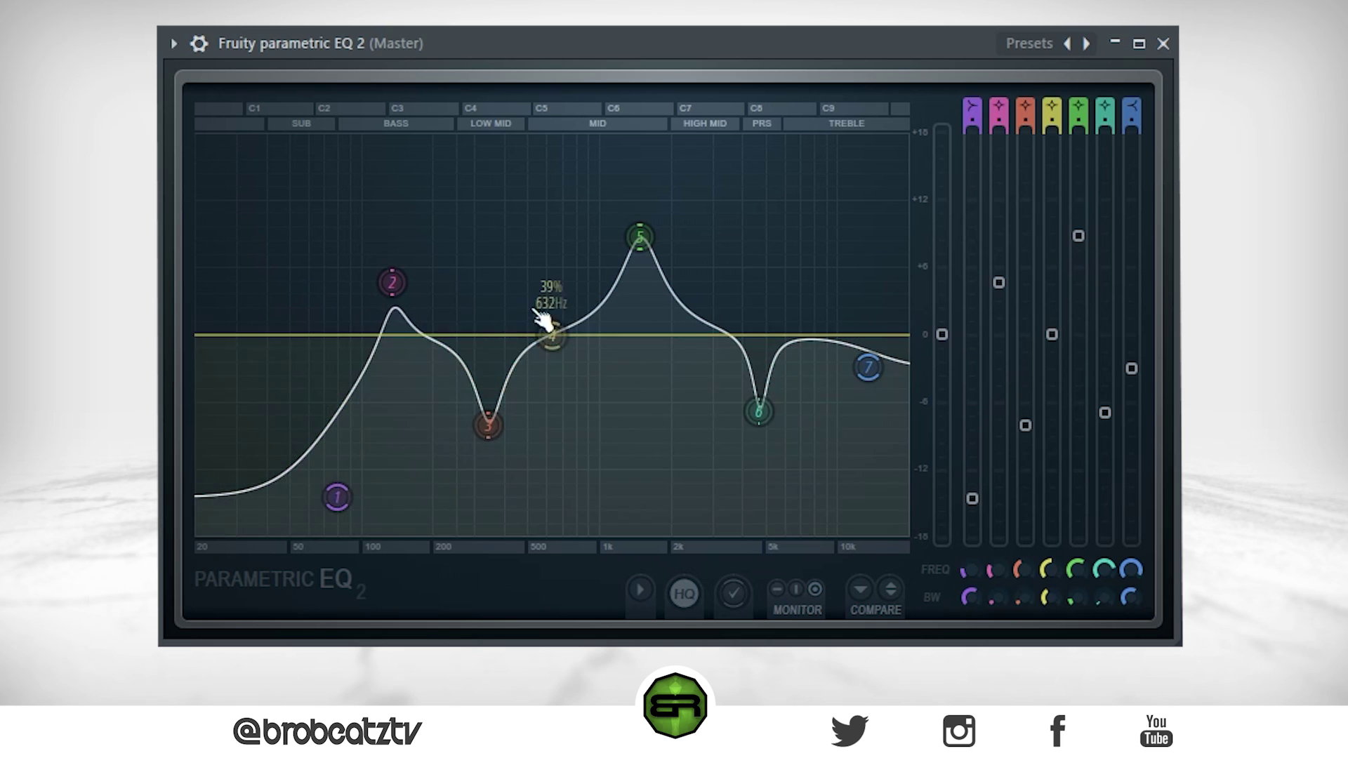
key("space")
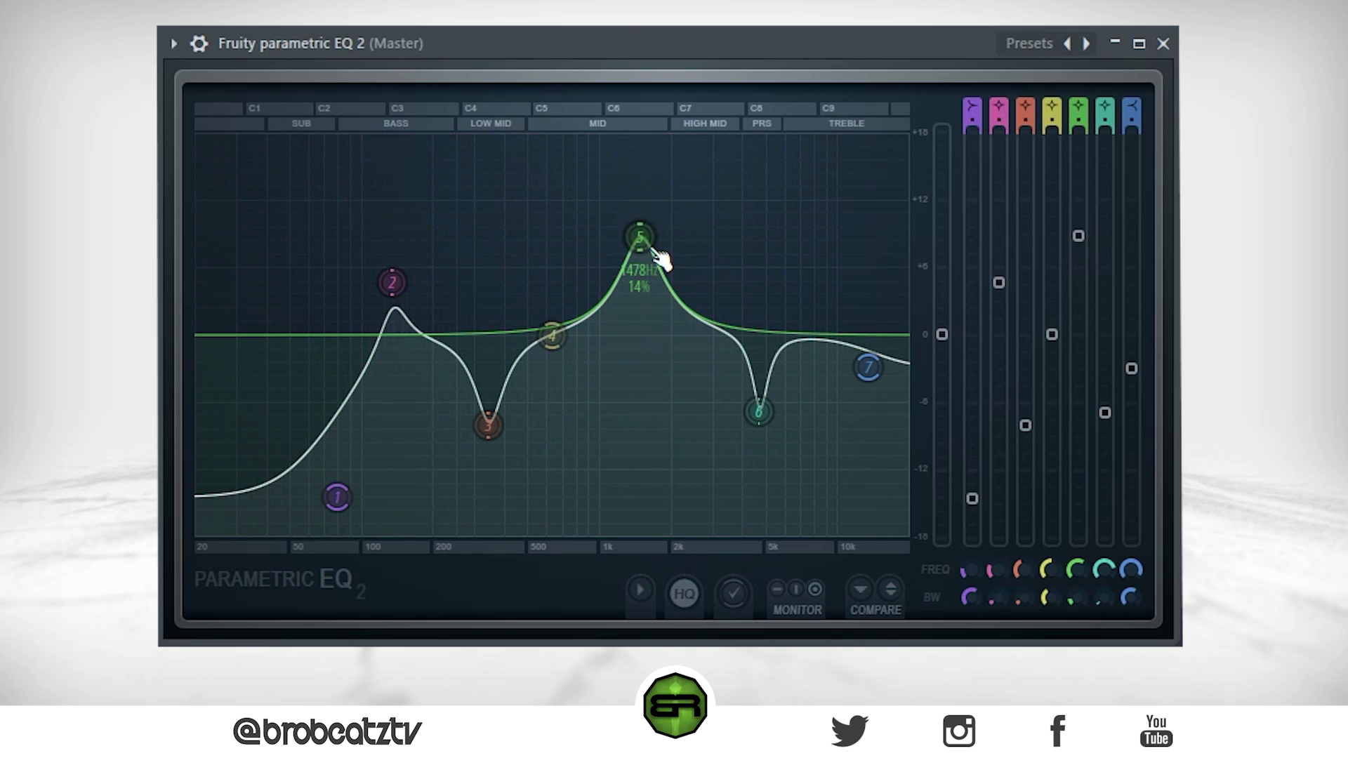
Reset bands 5, 6 and 7 to their default settings.
left_click_drag(660, 259, 636, 383)
right_click(637, 382)
left_click(670, 413)
right_click(759, 413)
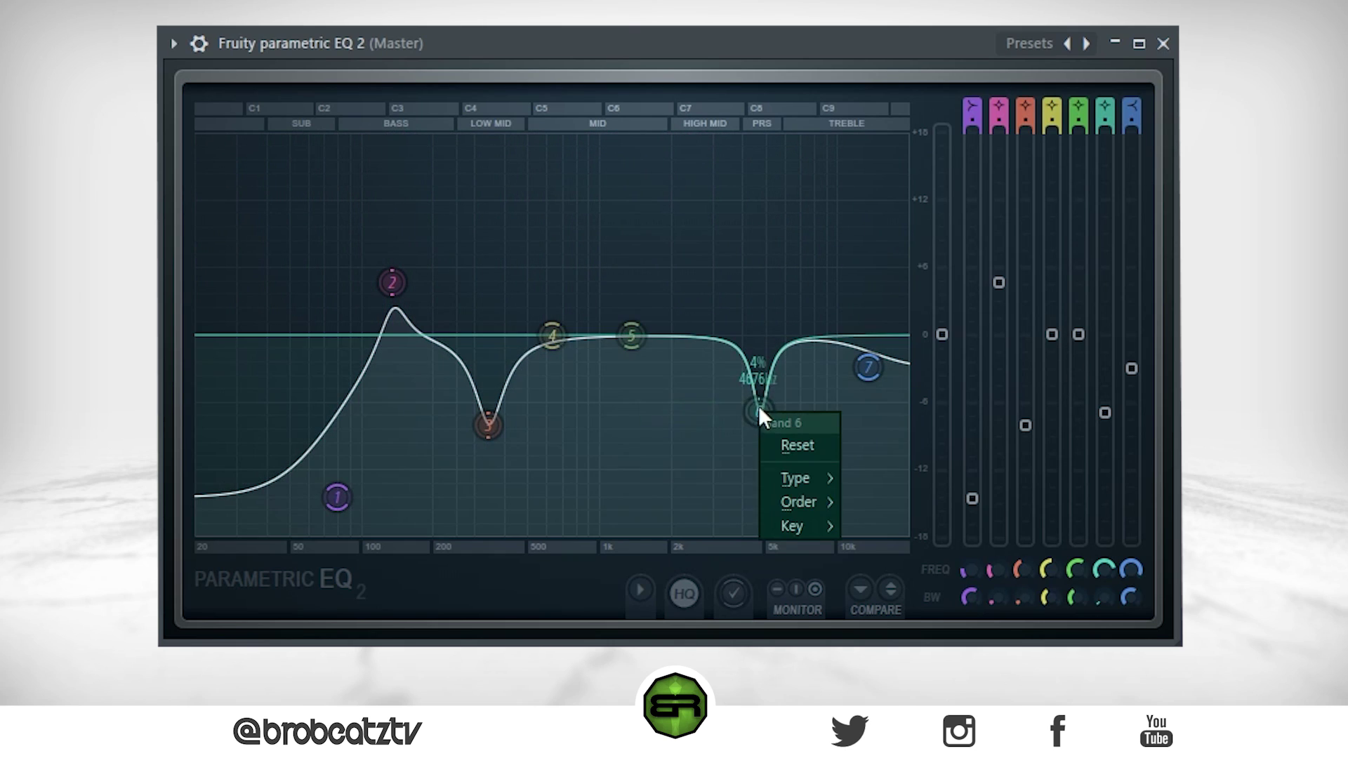
left_click(798, 445)
right_click(868, 367)
left_click(905, 398)
Reset bands 3, 2 and 1 to their default settings.
right_click(487, 425)
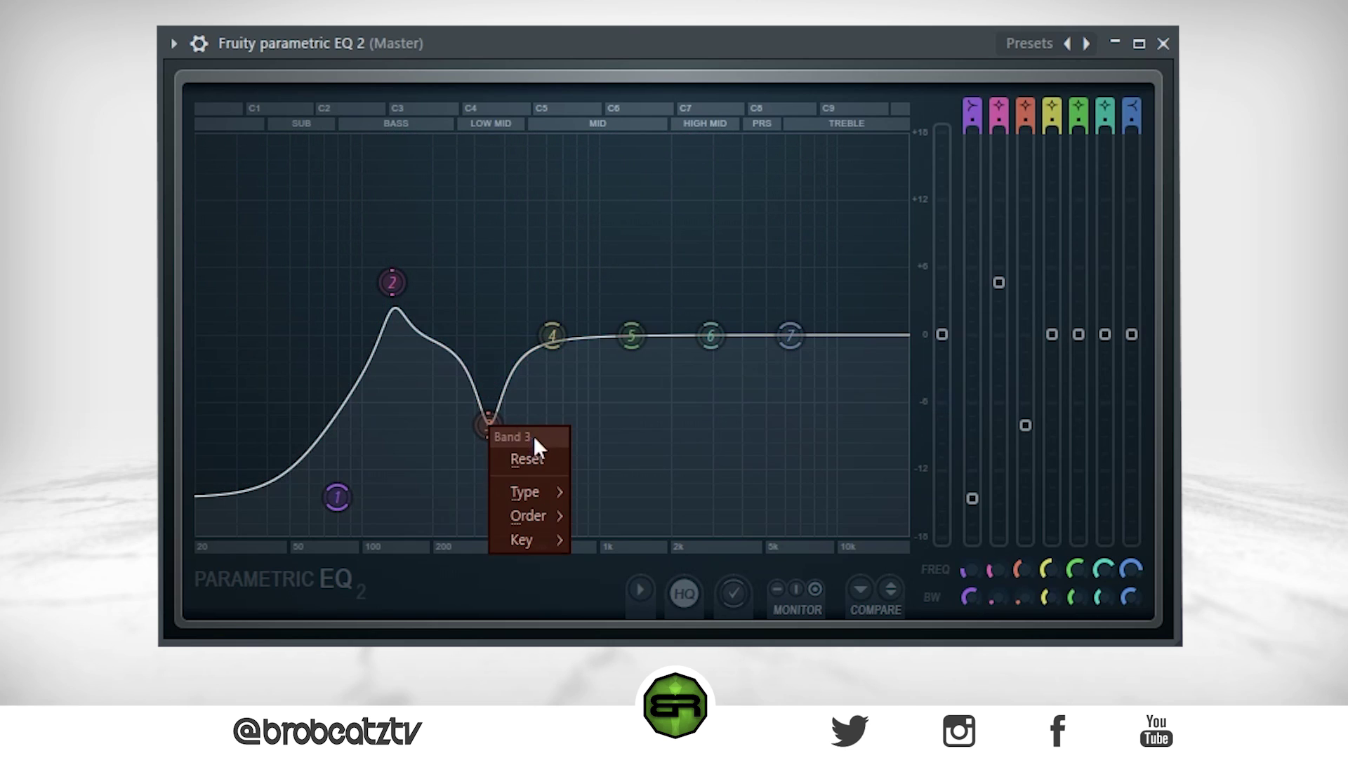
left_click(527, 459)
right_click(391, 282)
left_click(428, 313)
right_click(356, 506)
left_click(385, 528)
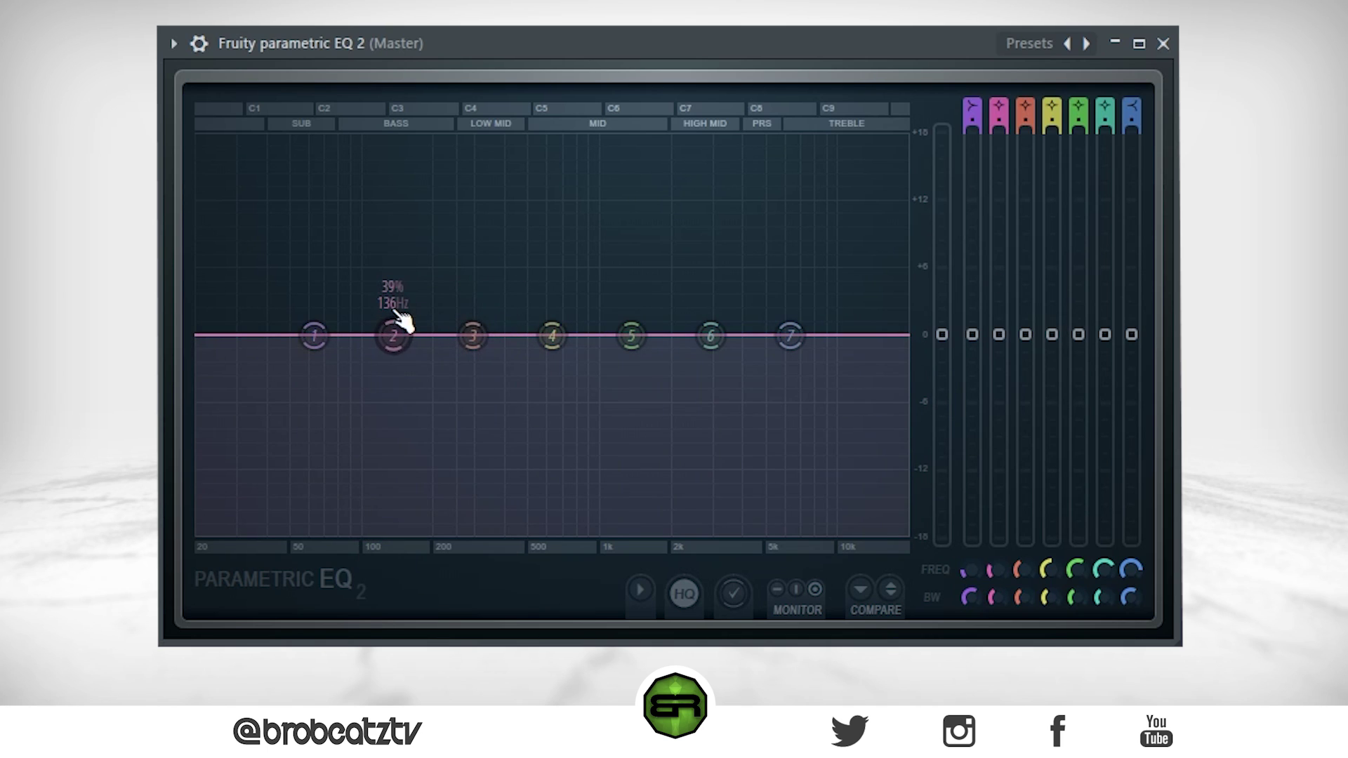
left_click_drag(310, 336, 258, 342)
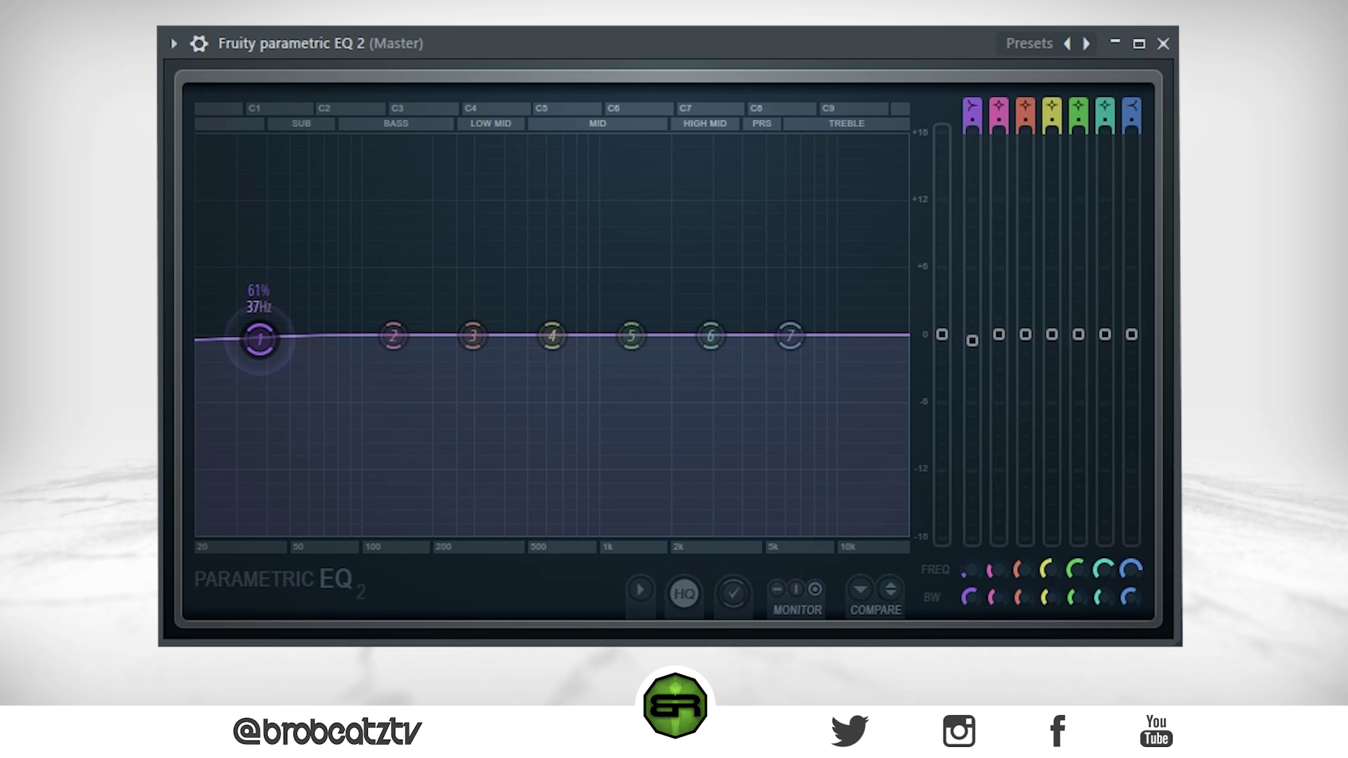
right_click(264, 359)
left_click(265, 371)
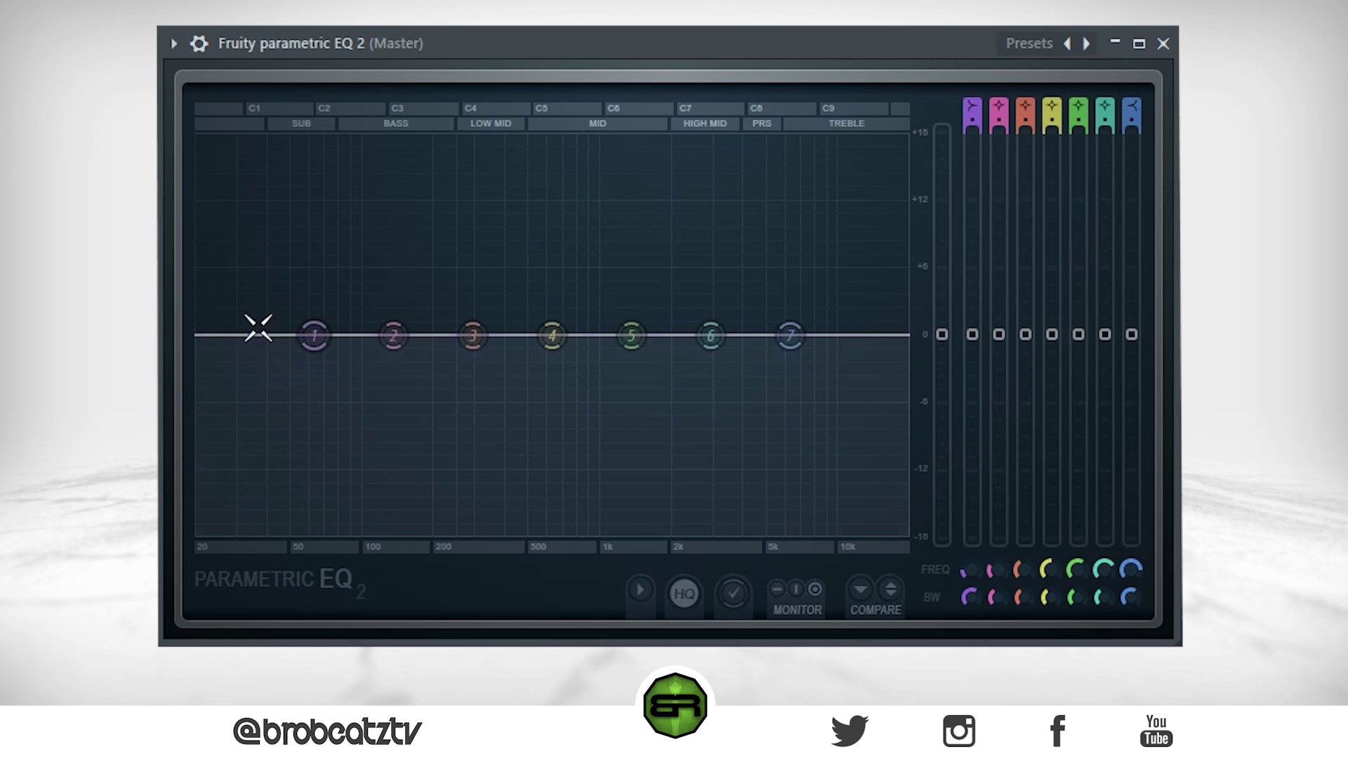
Boost band 2 by about 5 dB at 134 Hz with a 14% bandwidth, and briefly play the audio.
mouse_move(428, 367)
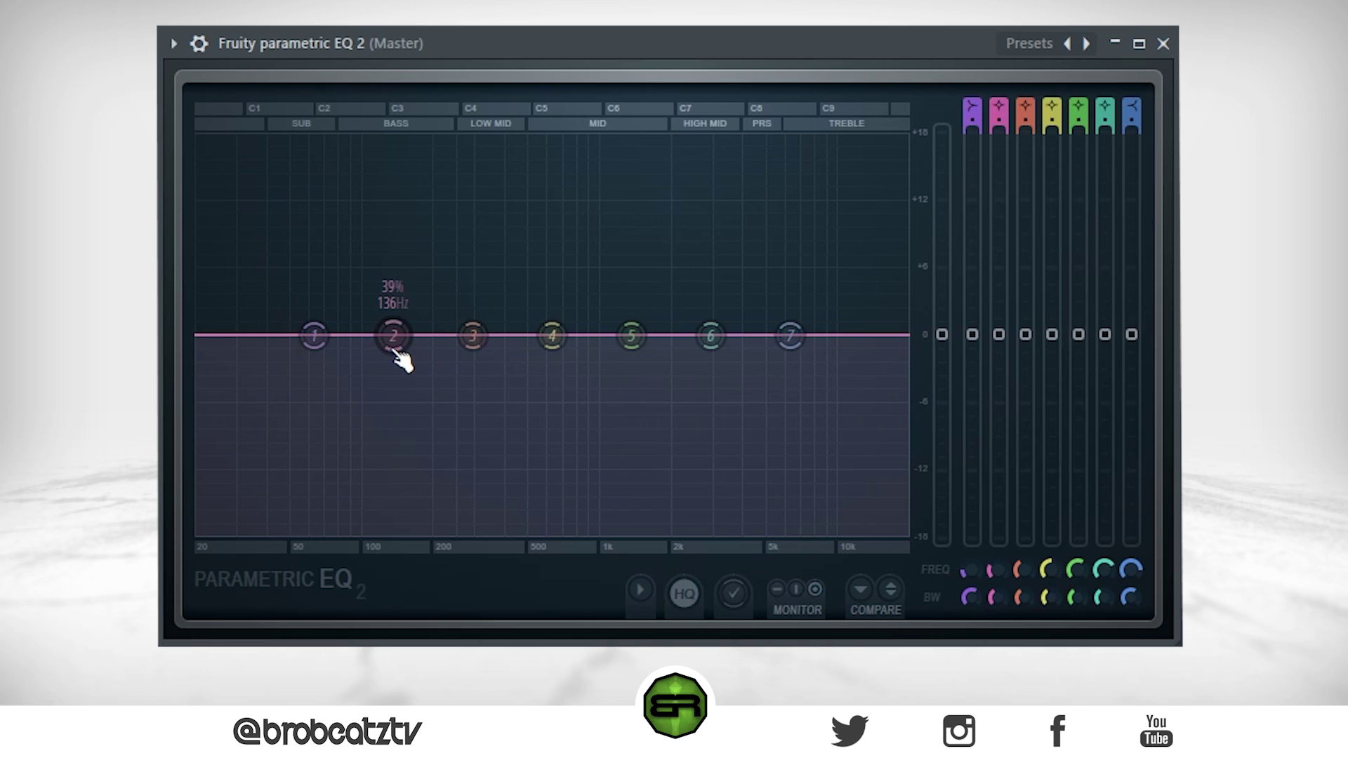
left_click(394, 350)
left_click_drag(399, 344, 397, 287)
scroll(398, 294, "up", 3)
scroll(399, 299, "down", 4)
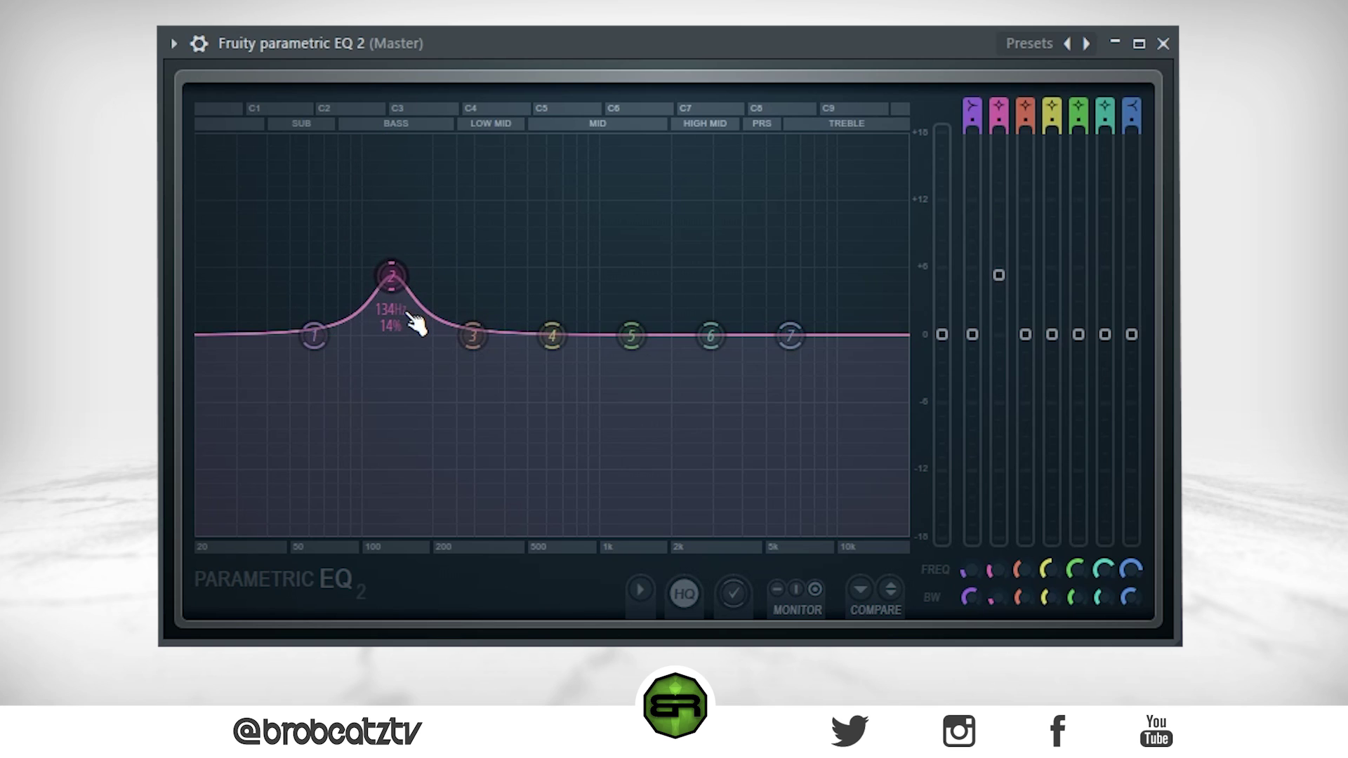
key("space")
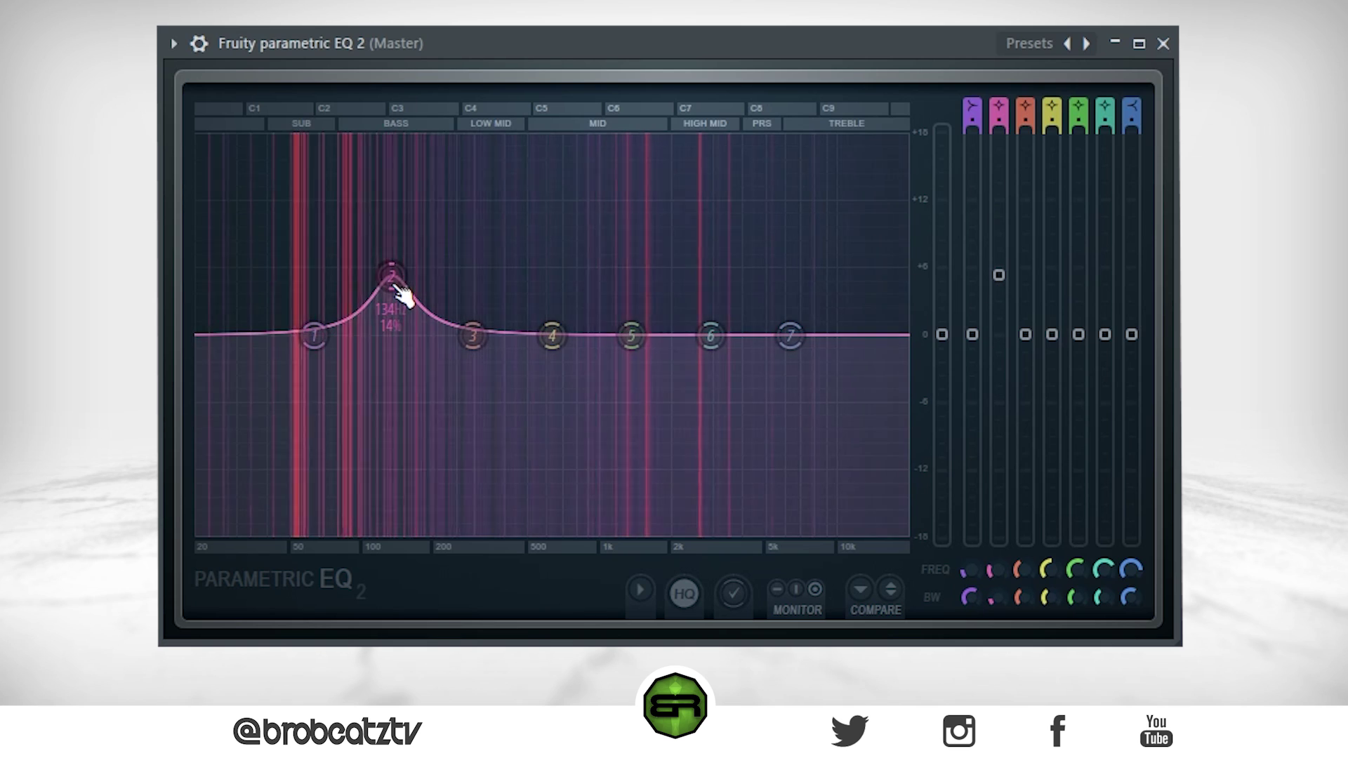
key("space")
Raise band 2's boost to +18 dB, move it to 95 Hz and narrow its bandwidth.
left_click_drag(998, 275, 999, 153)
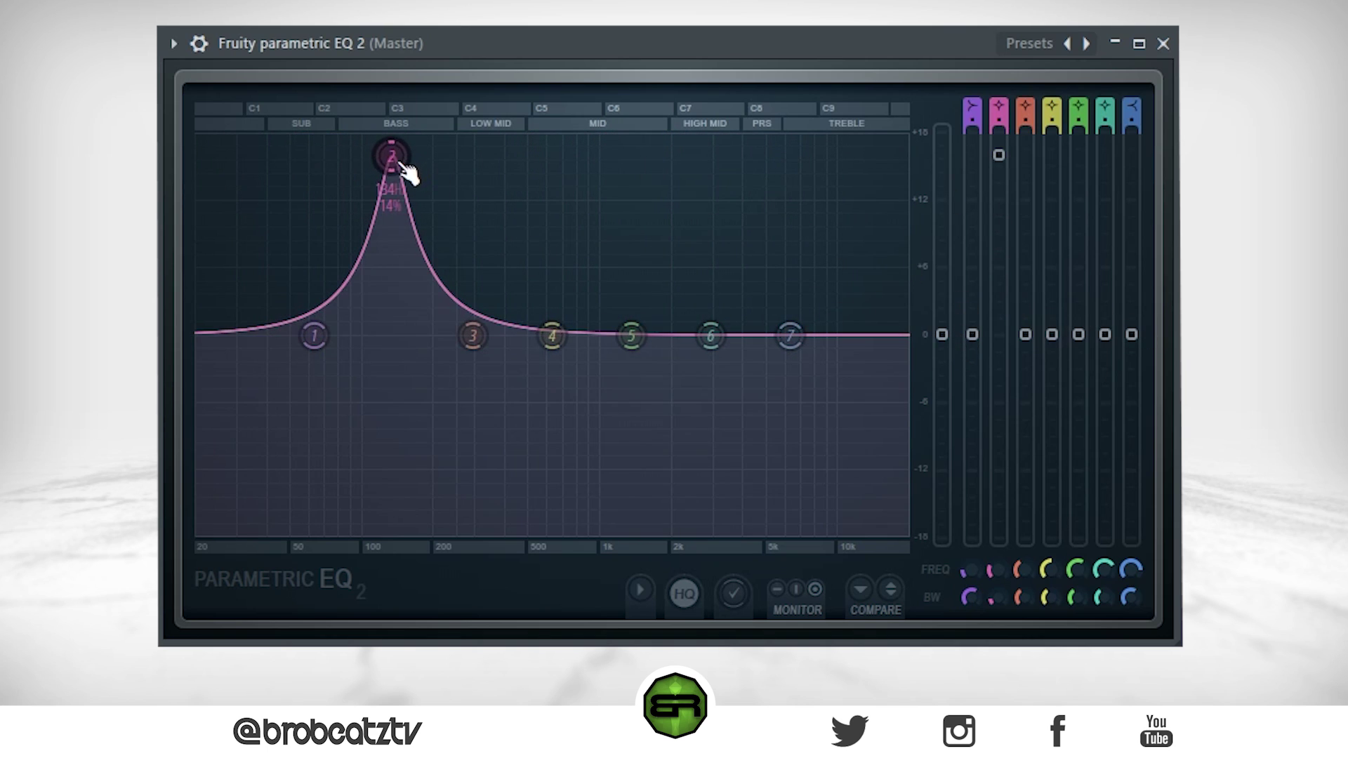
left_click_drag(404, 167, 384, 151)
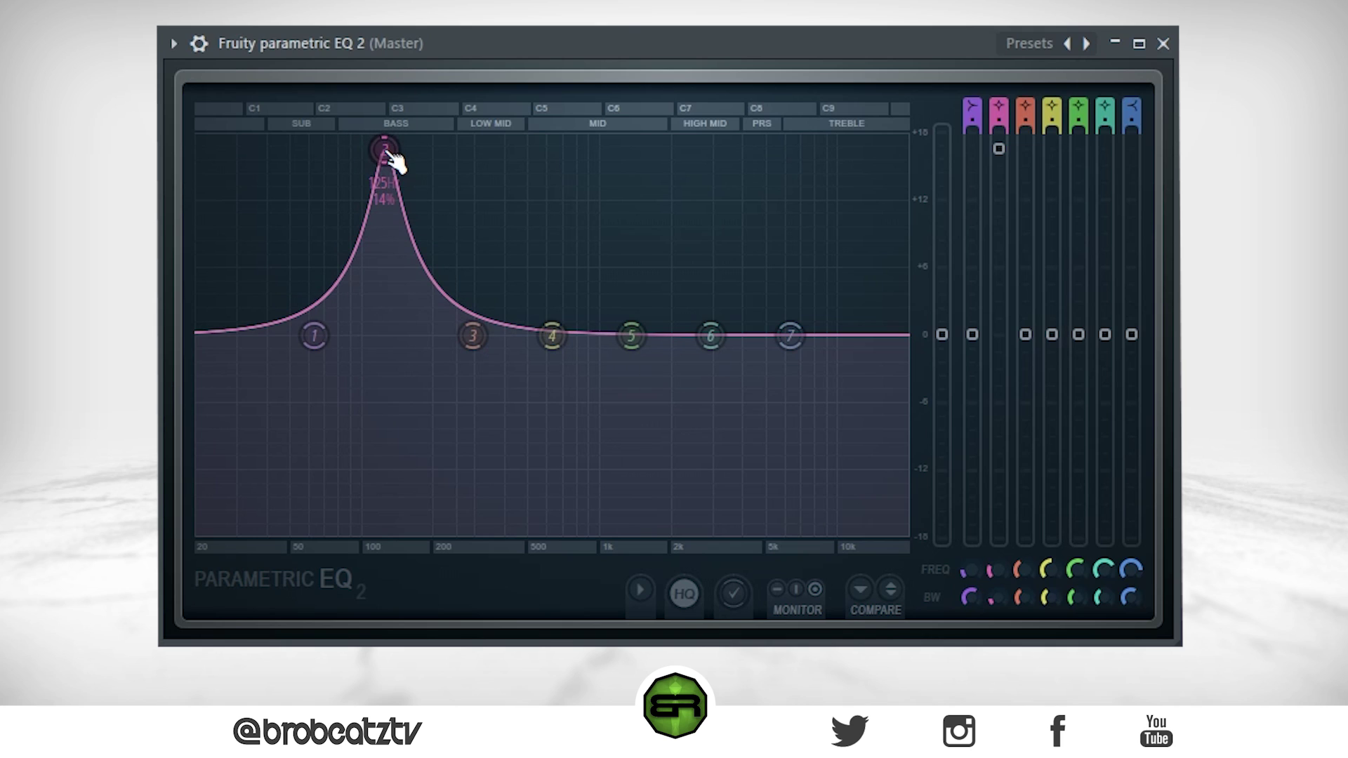
left_click_drag(388, 154, 355, 140)
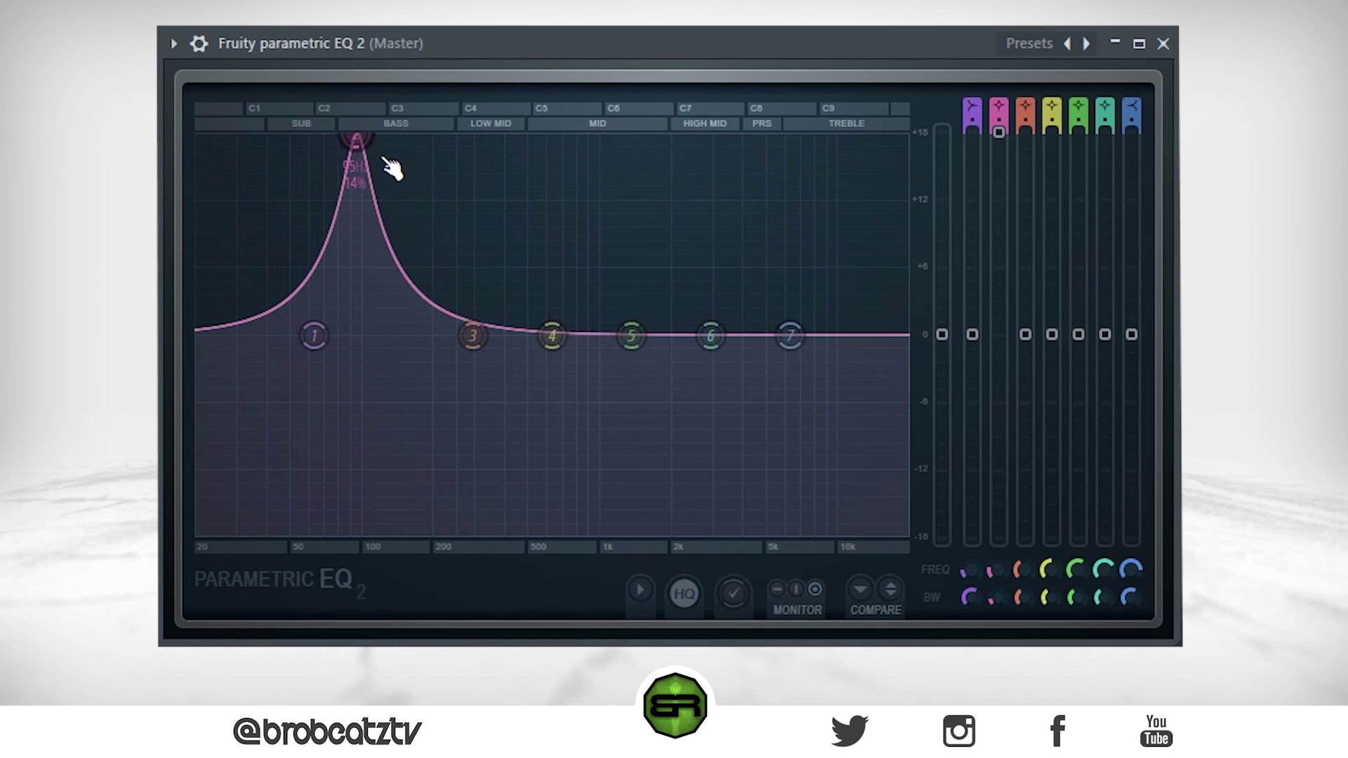
scroll(377, 161, "down", 5)
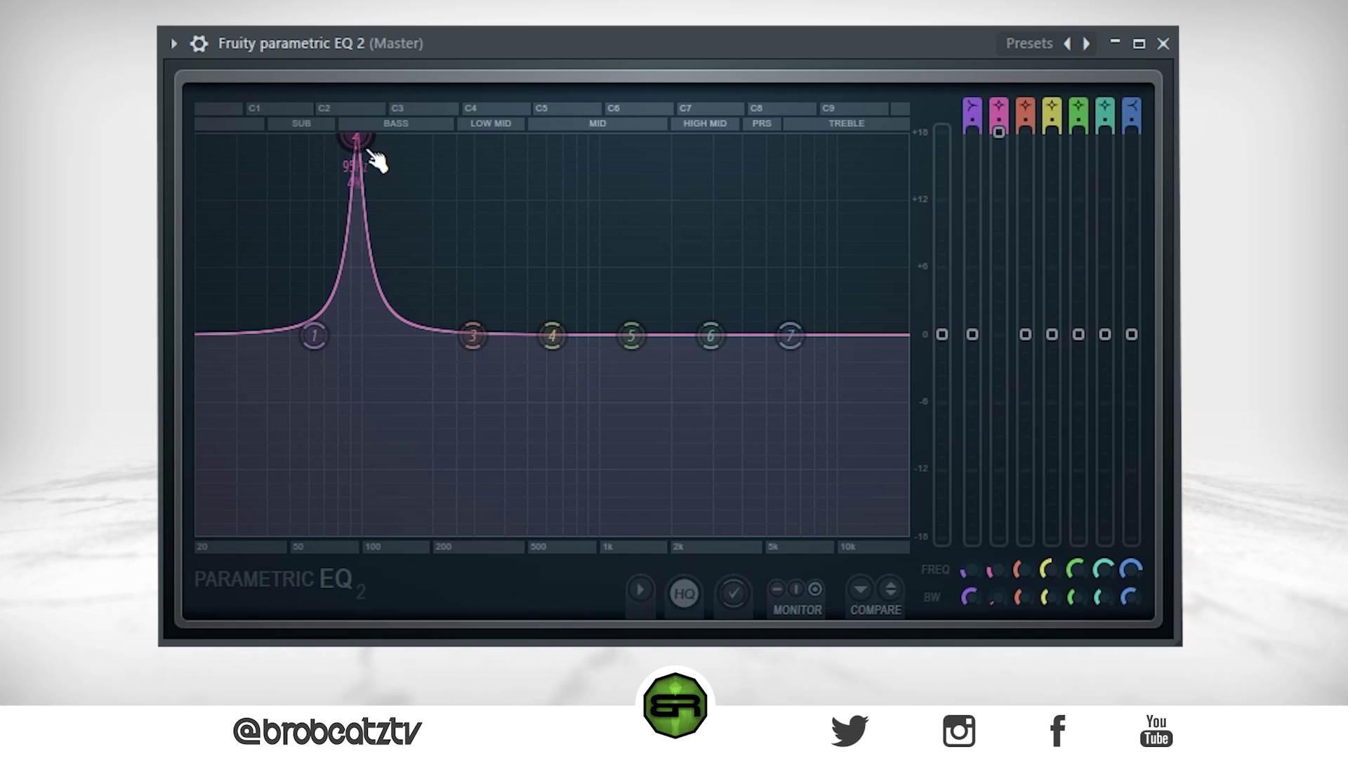
scroll(378, 162, "up", 3)
scroll(378, 162, "down", 3)
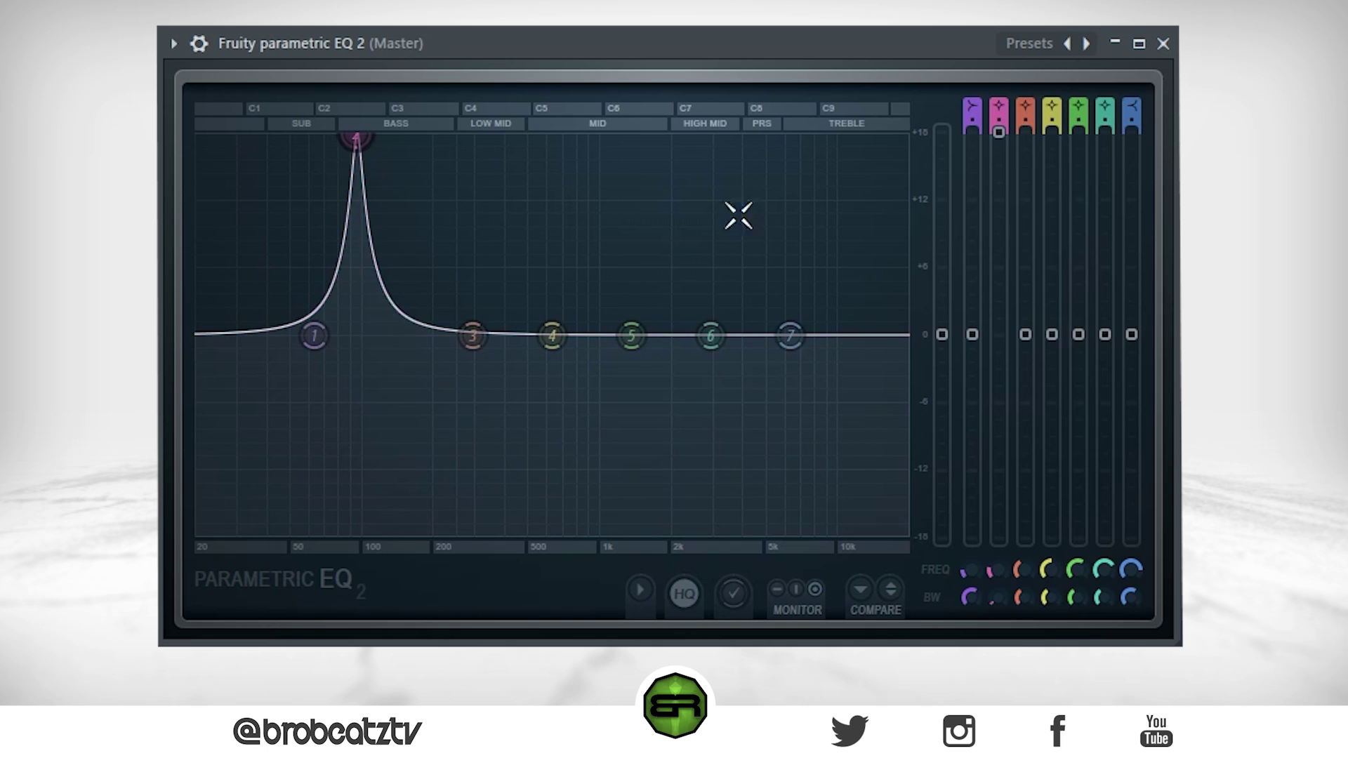
Set band 2 to a cut of about 3.5 dB at 95 Hz with a 5% bandwidth.
left_click_drag(998, 131, 998, 375)
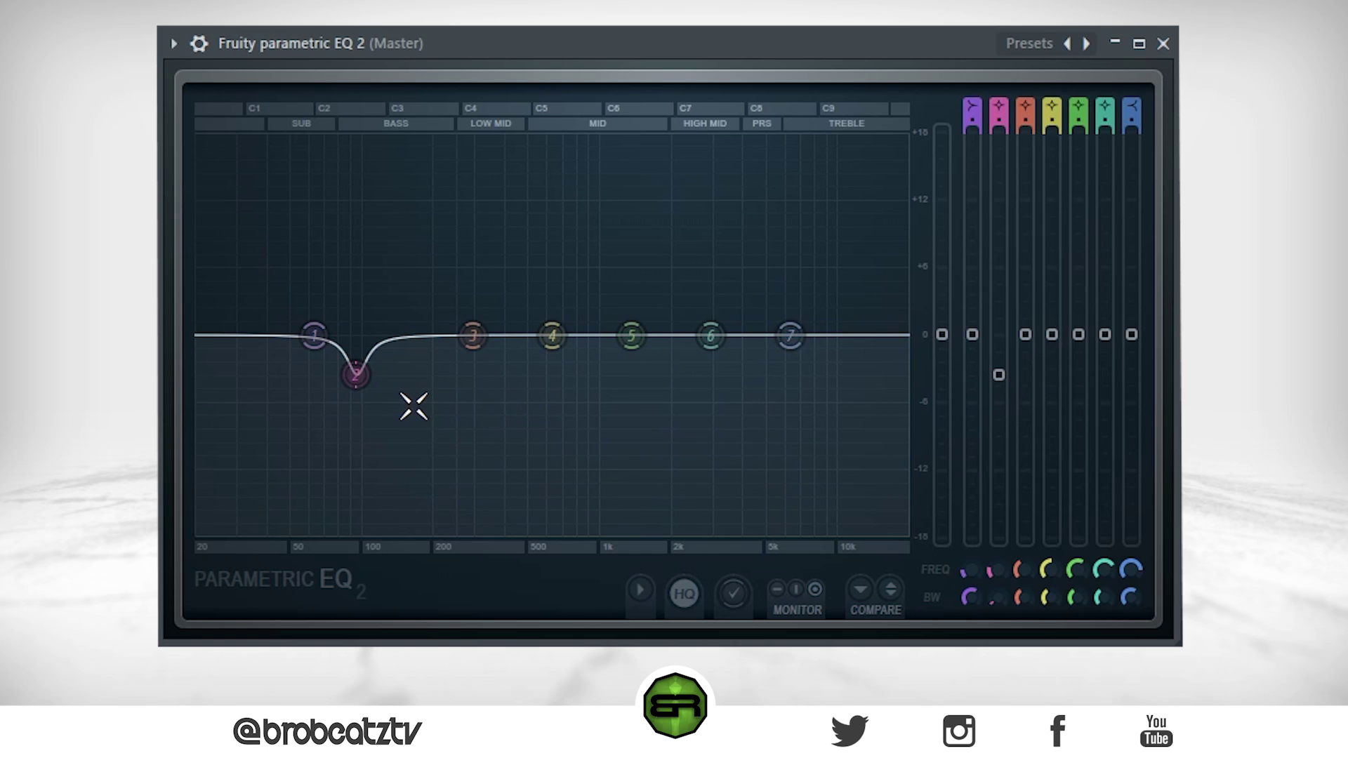
scroll(364, 386, "down", 5)
scroll(362, 384, "up", 5)
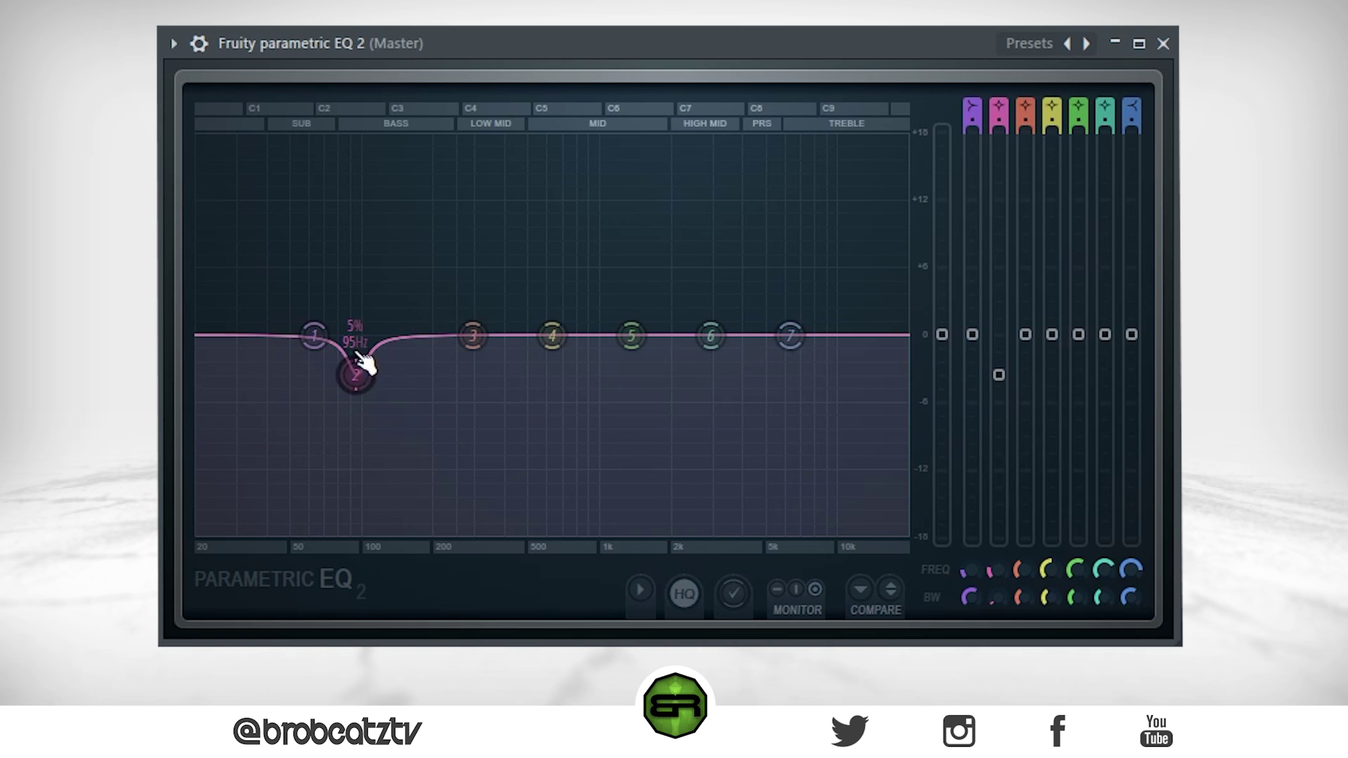
Play the audio while comparing band 2 boosted and cut, and set its cut to about 2 dB.
key("space")
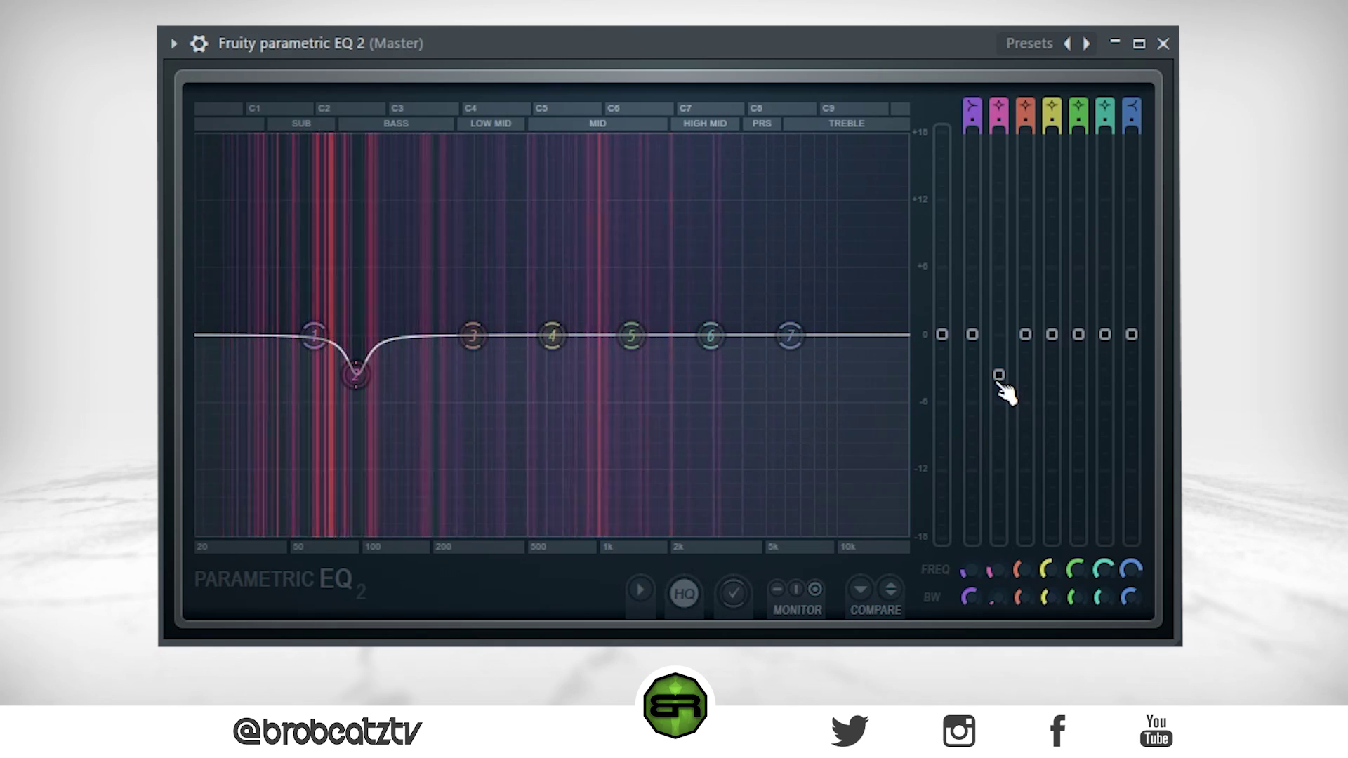
left_click_drag(998, 375, 998, 235)
left_click_drag(356, 235, 355, 355)
left_click_drag(998, 355, 998, 358)
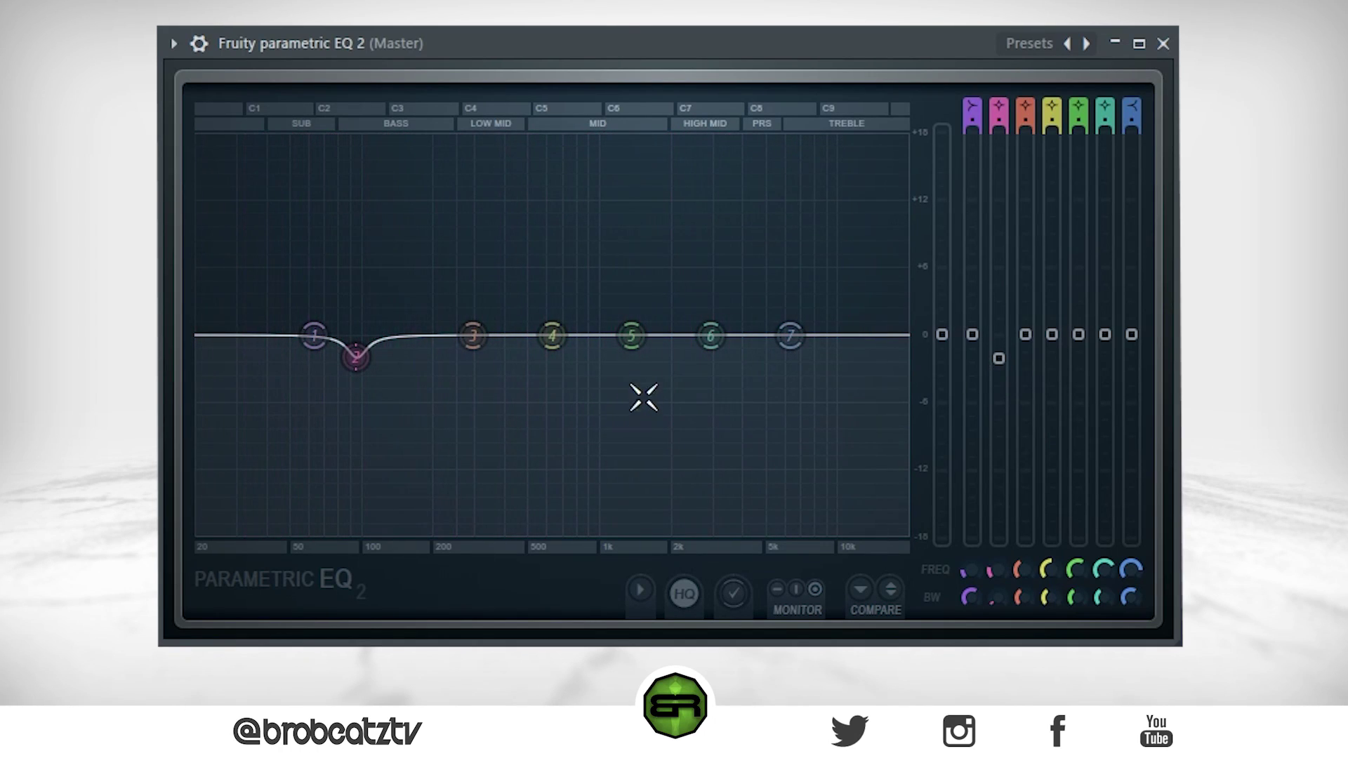
Move band 7 to 9353 Hz and set band 5 to a boost of about 2 dB at 3297 Hz with a 14% bandwidth.
left_click_drag(790, 337, 831, 335)
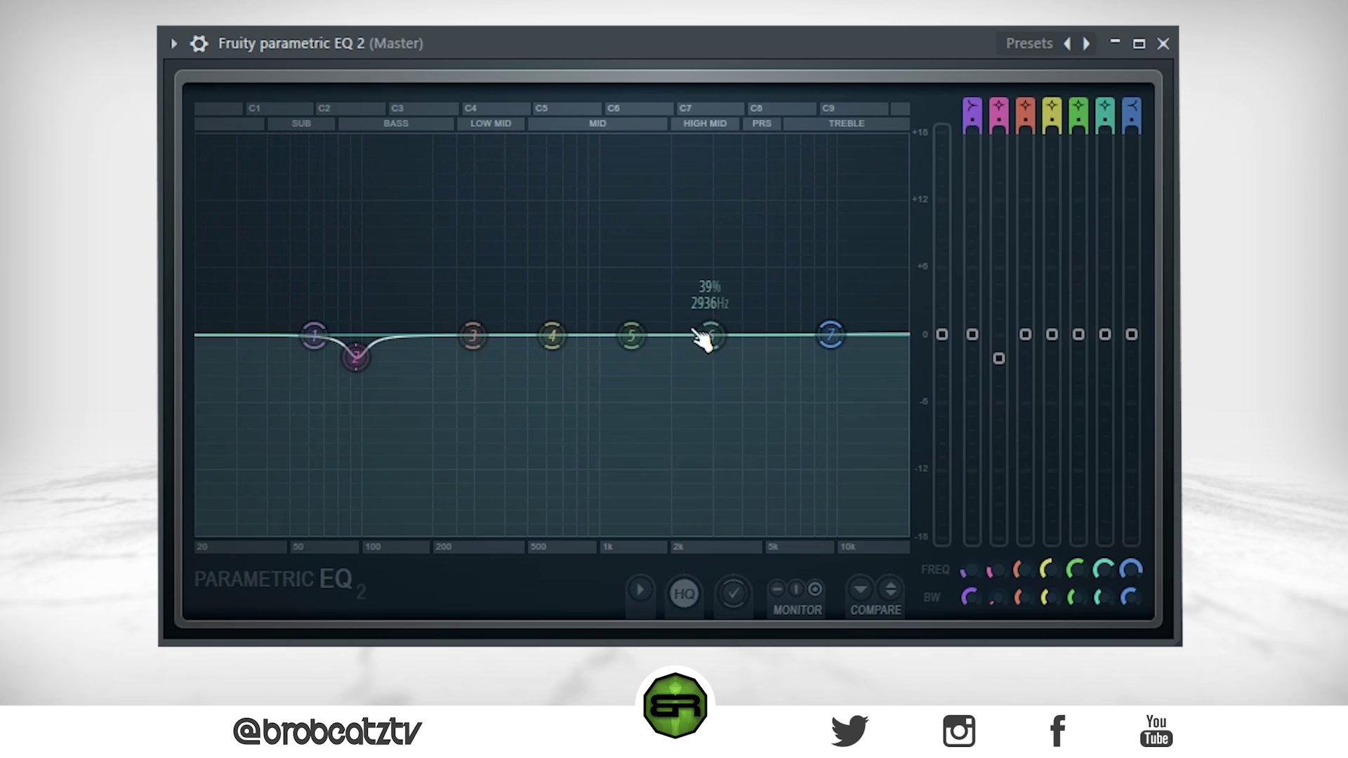
left_click_drag(631, 336, 723, 177)
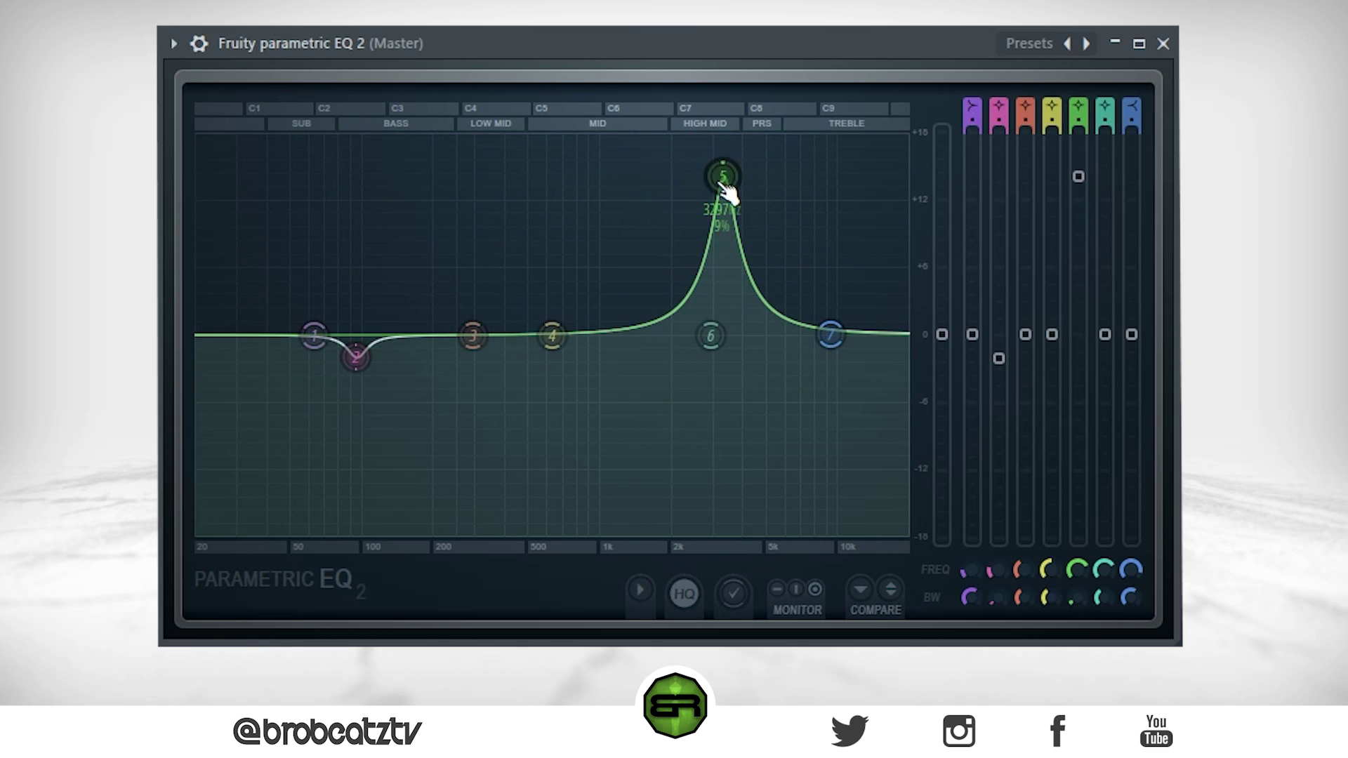
scroll(727, 191, "up", 2)
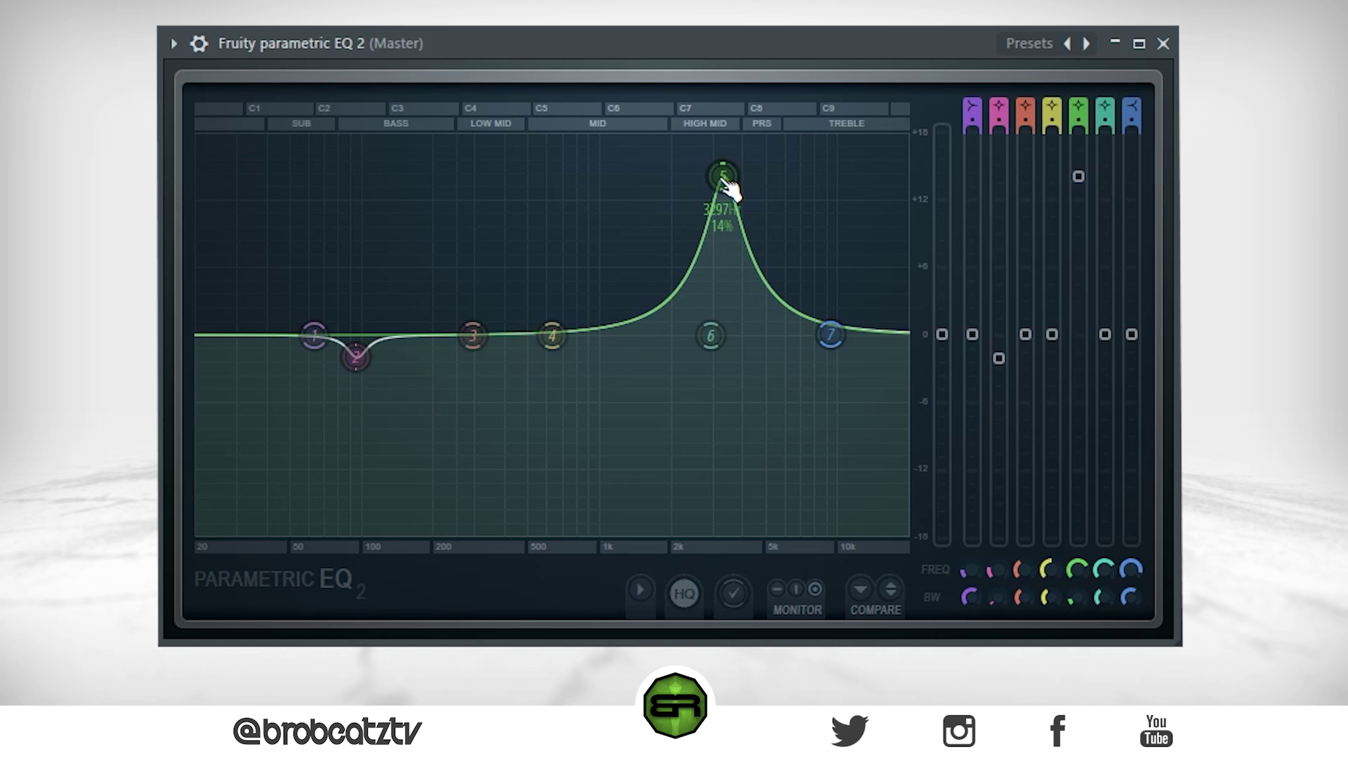
left_click_drag(1079, 178, 1078, 280)
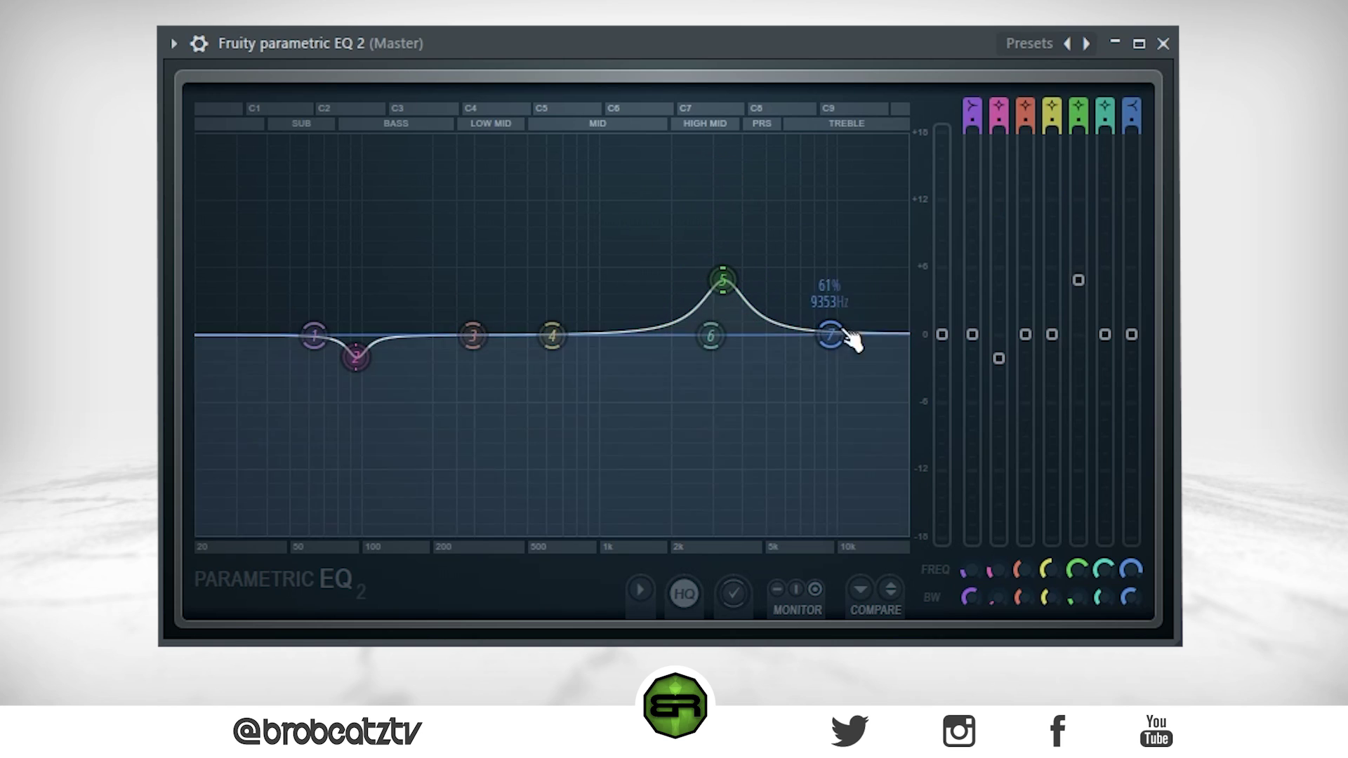
left_click_drag(1078, 280, 1078, 313)
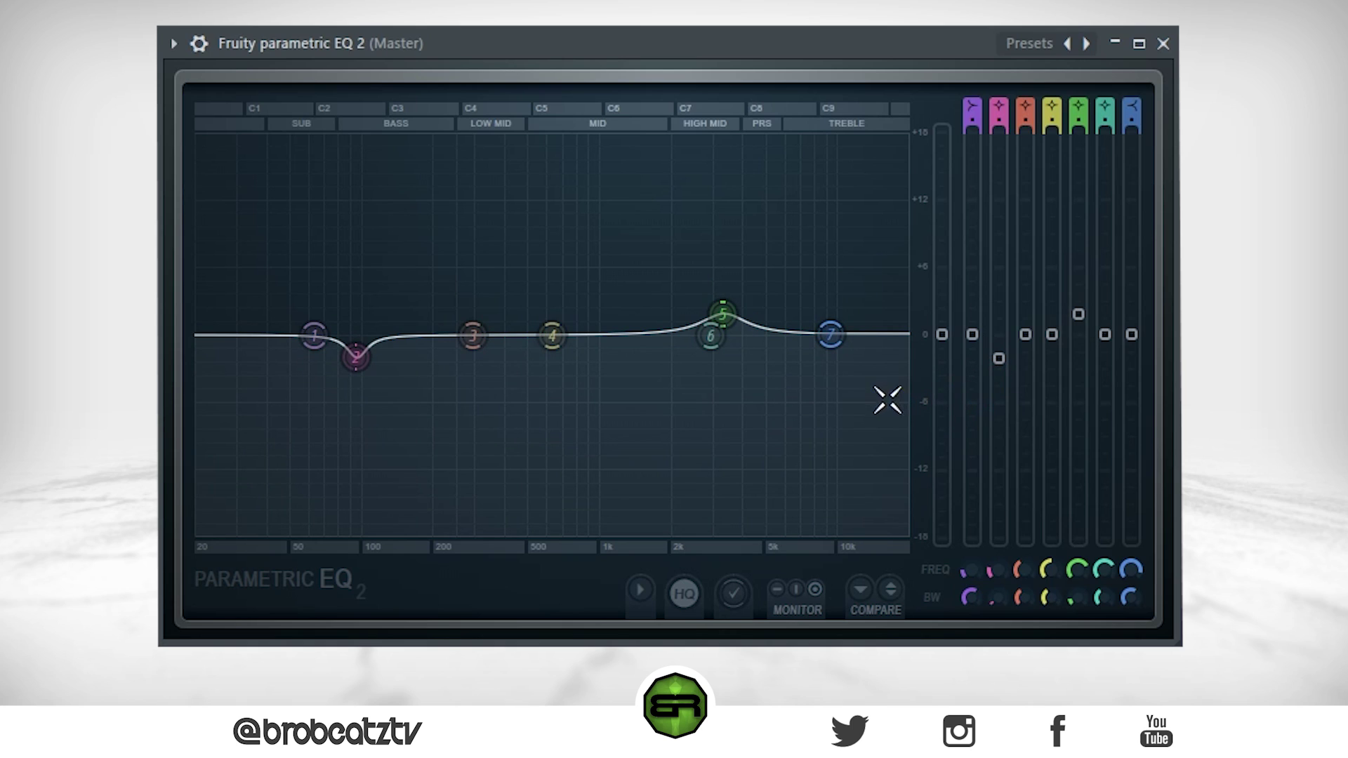
Boost band 1 by about 11 dB at 67 Hz, and reset the band.
left_click_drag(313, 335, 319, 208)
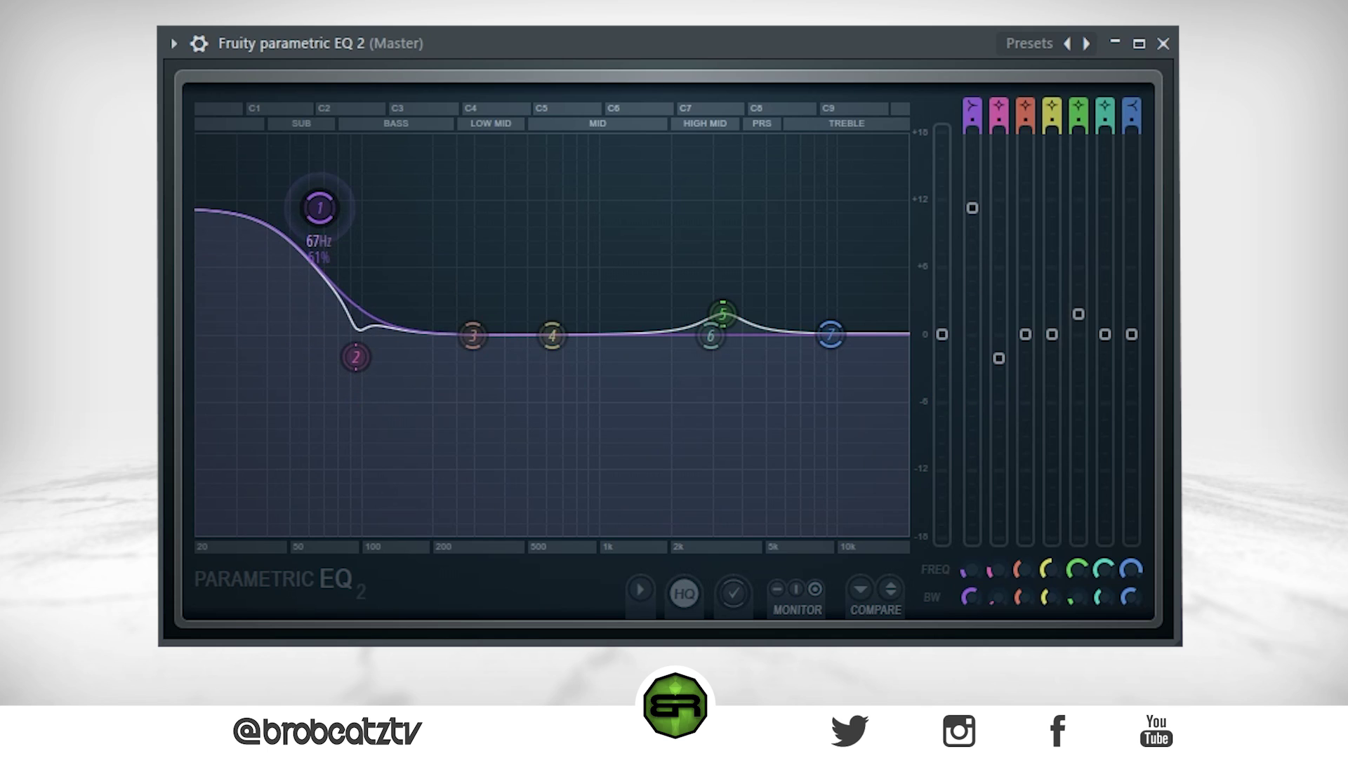
right_click(319, 208)
left_click(339, 234)
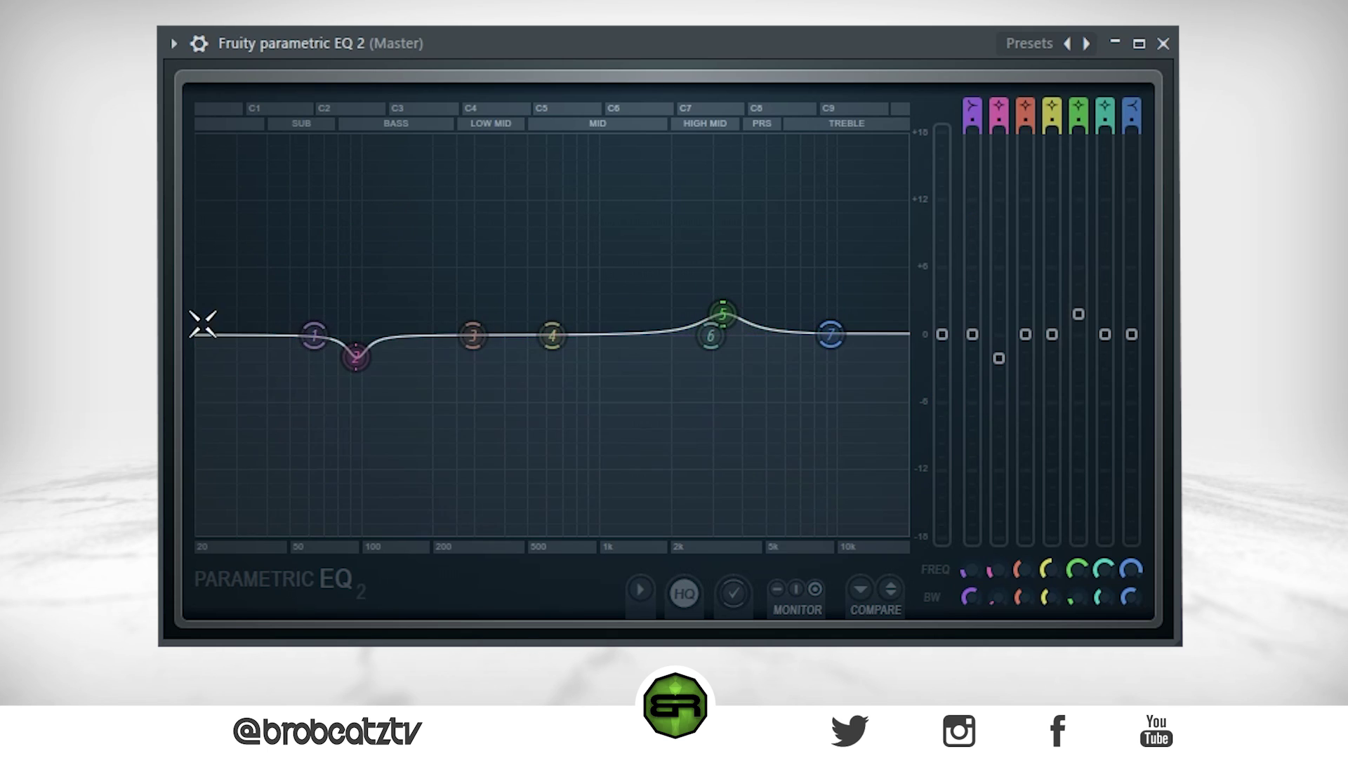
Toggle audio playback, and reset bands 5 and 2 to their default settings.
key("space")
right_click(725, 316)
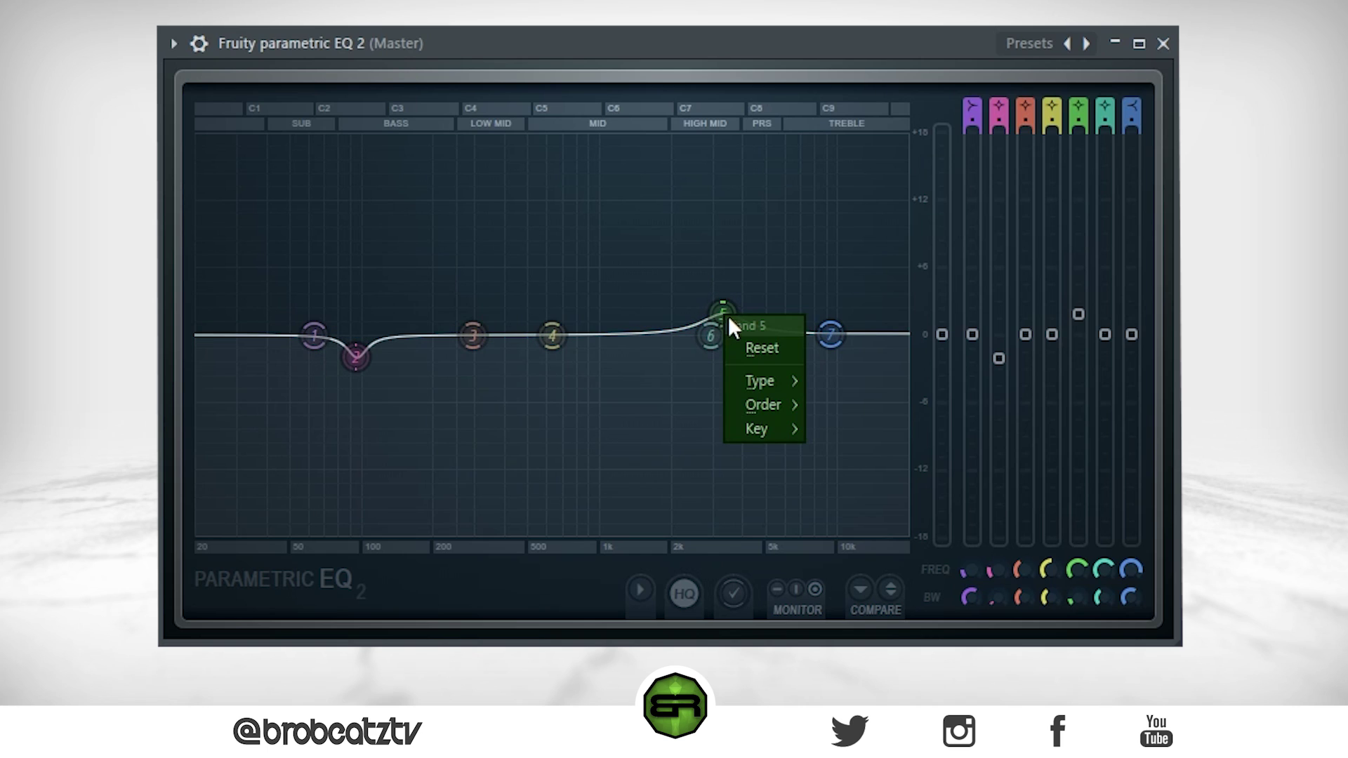
left_click(746, 347)
right_click(357, 358)
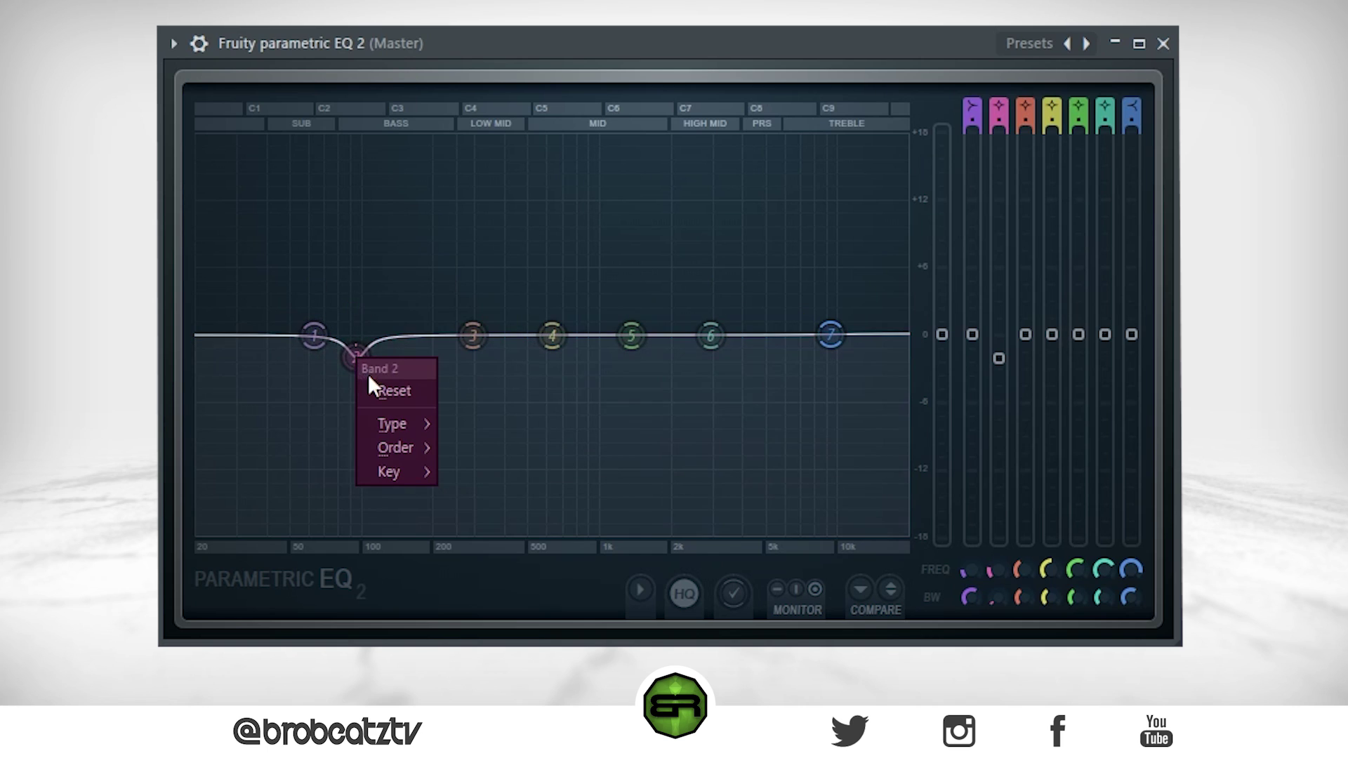
left_click(377, 390)
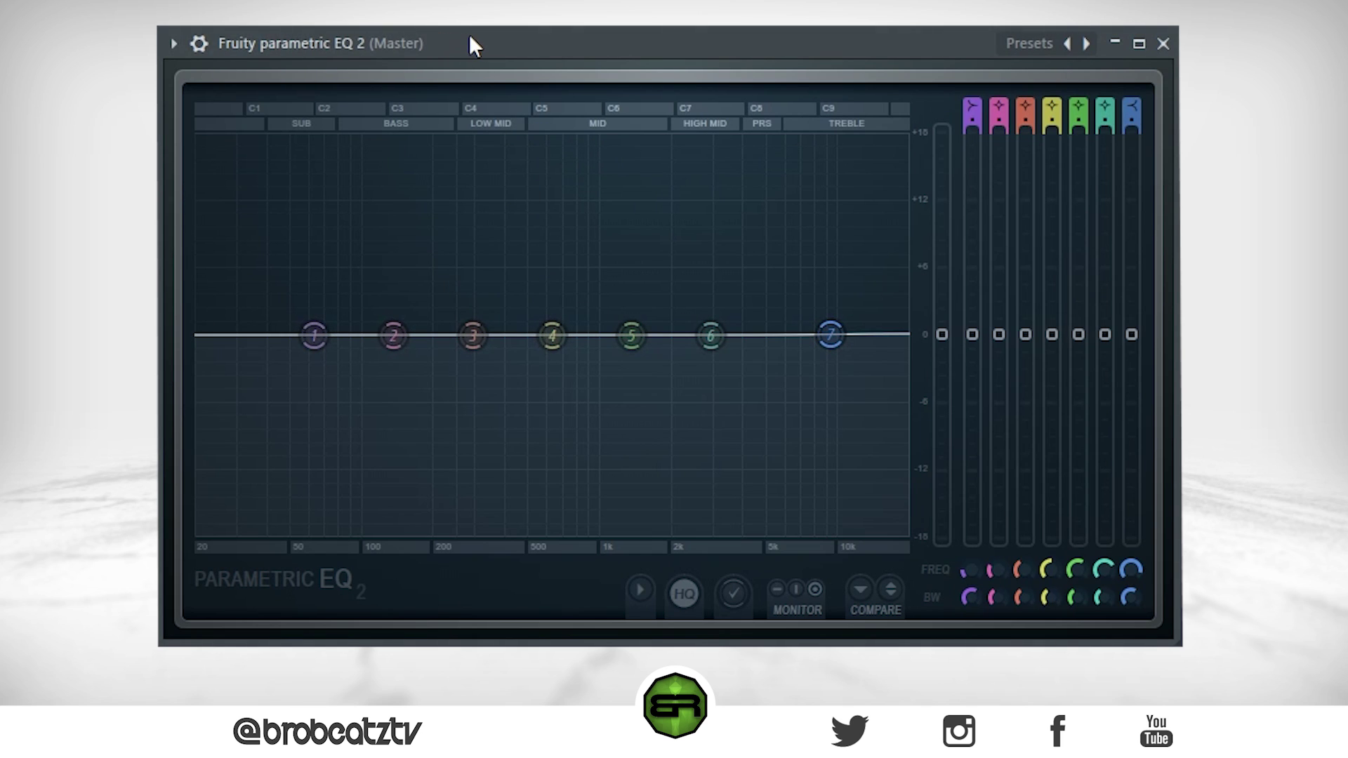
Pull band 1 down to -18 dB near 300 Hz, and raise it back to about 0 dB at 256 Hz.
key("space")
mouse_move(846, 374)
left_click_drag(314, 335, 475, 532)
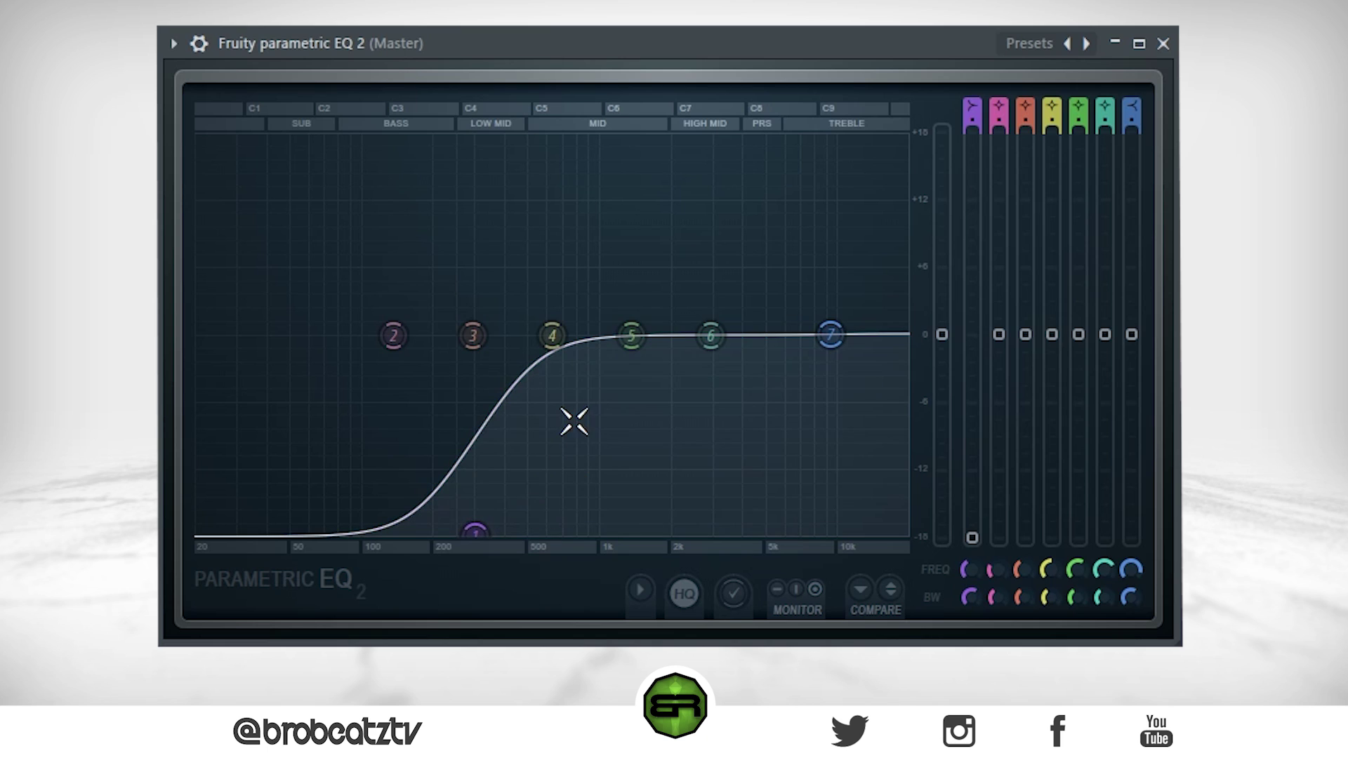
left_click_drag(476, 535, 457, 339)
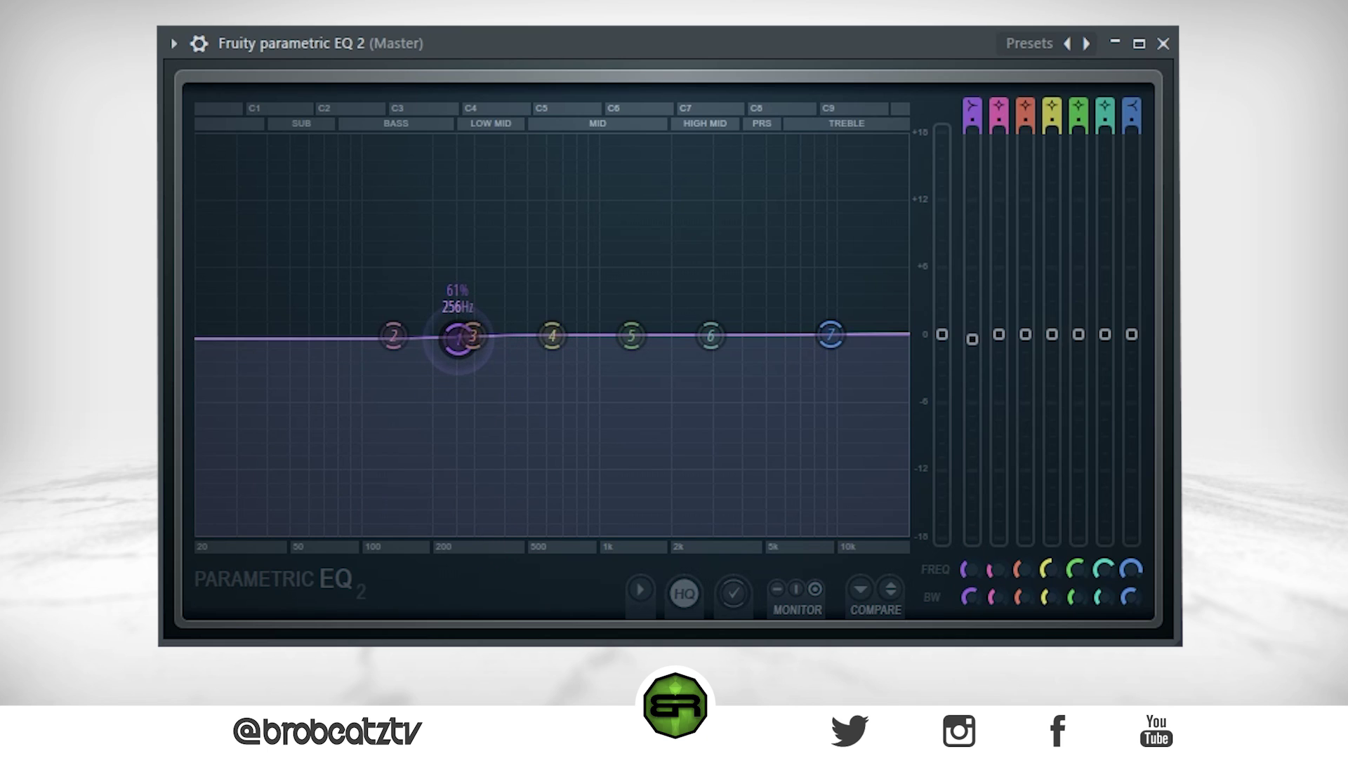
Sweep band 1's -18 dB low cut up to 815 Hz and back down to 85 Hz.
left_click_drag(393, 335, 580, 538)
right_click(520, 344)
left_click(555, 369)
right_click(293, 339)
left_click(307, 368)
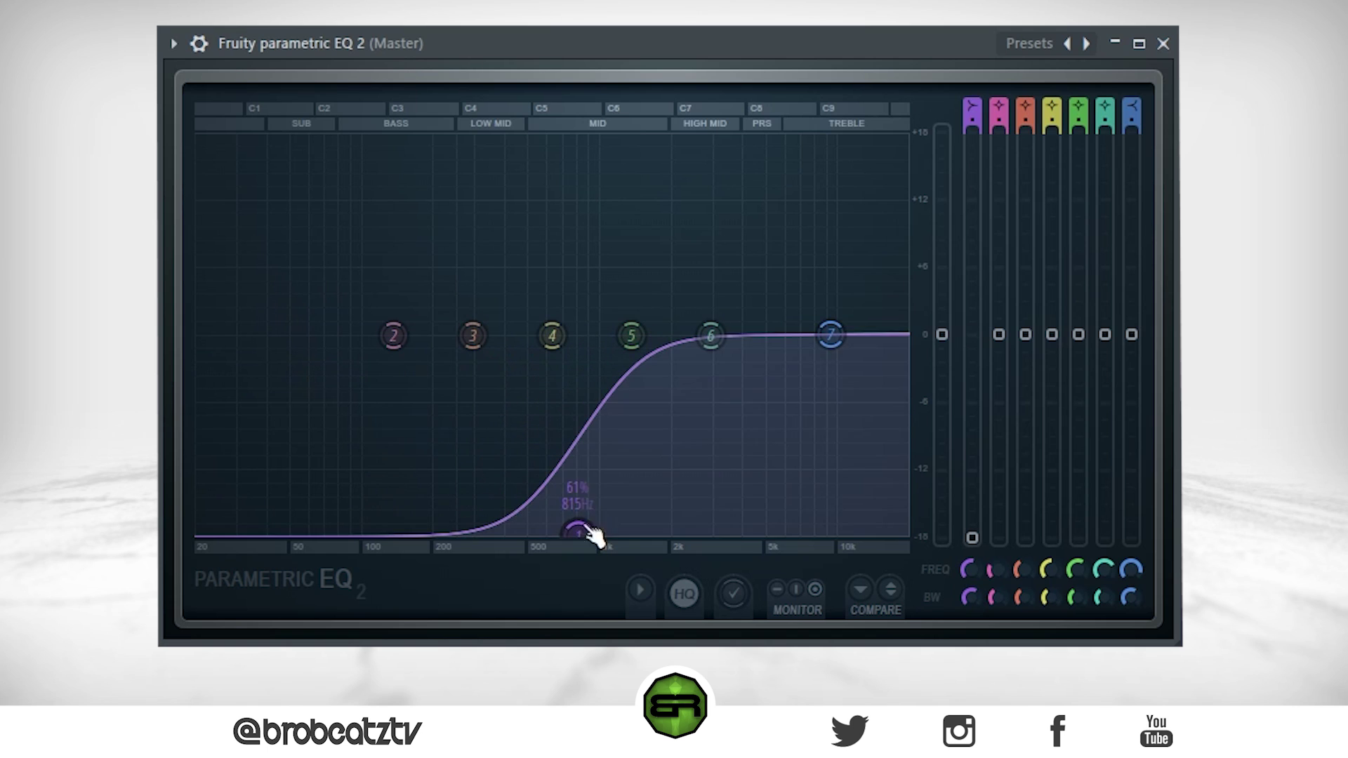
mouse_move(581, 523)
left_click_drag(578, 533, 344, 532)
Shift band 4 to 425 Hz with a slight boost, and reset the band.
mouse_move(520, 353)
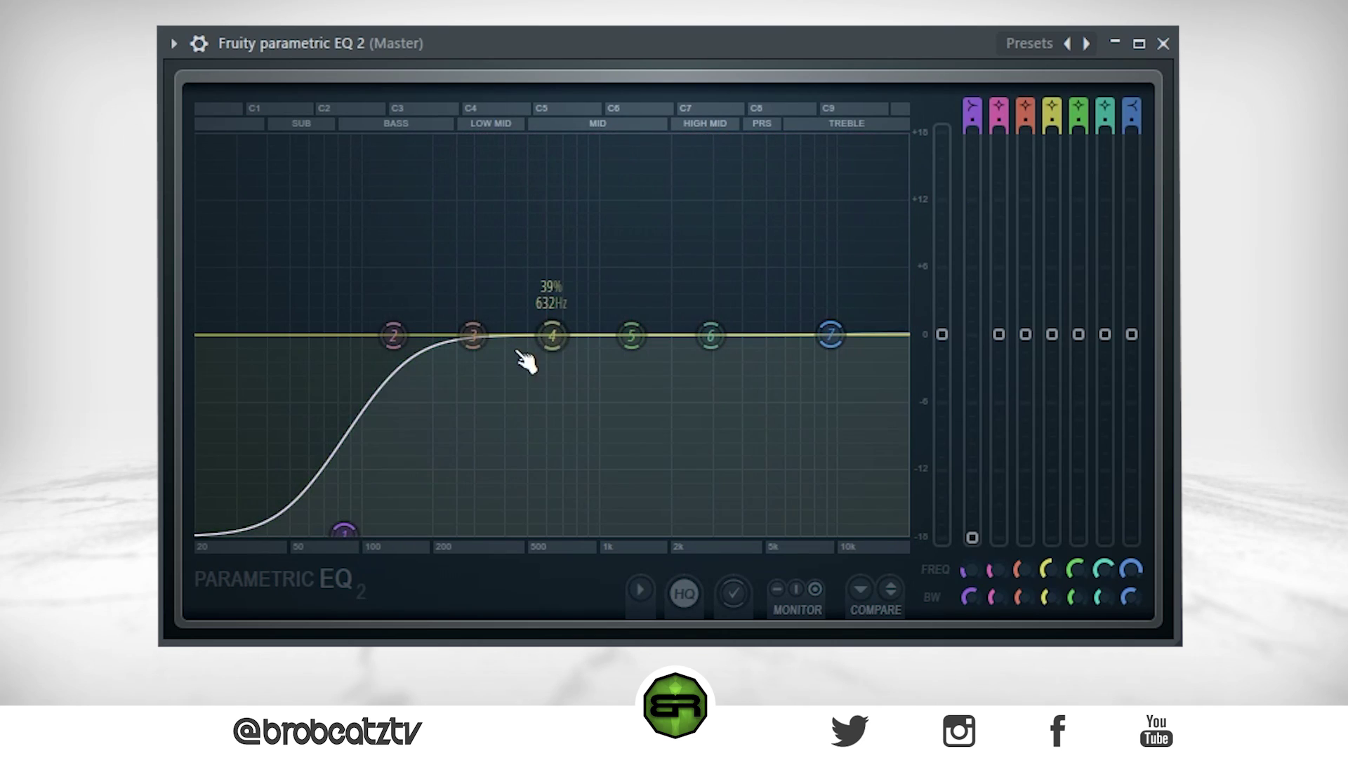
left_click_drag(552, 335, 510, 330)
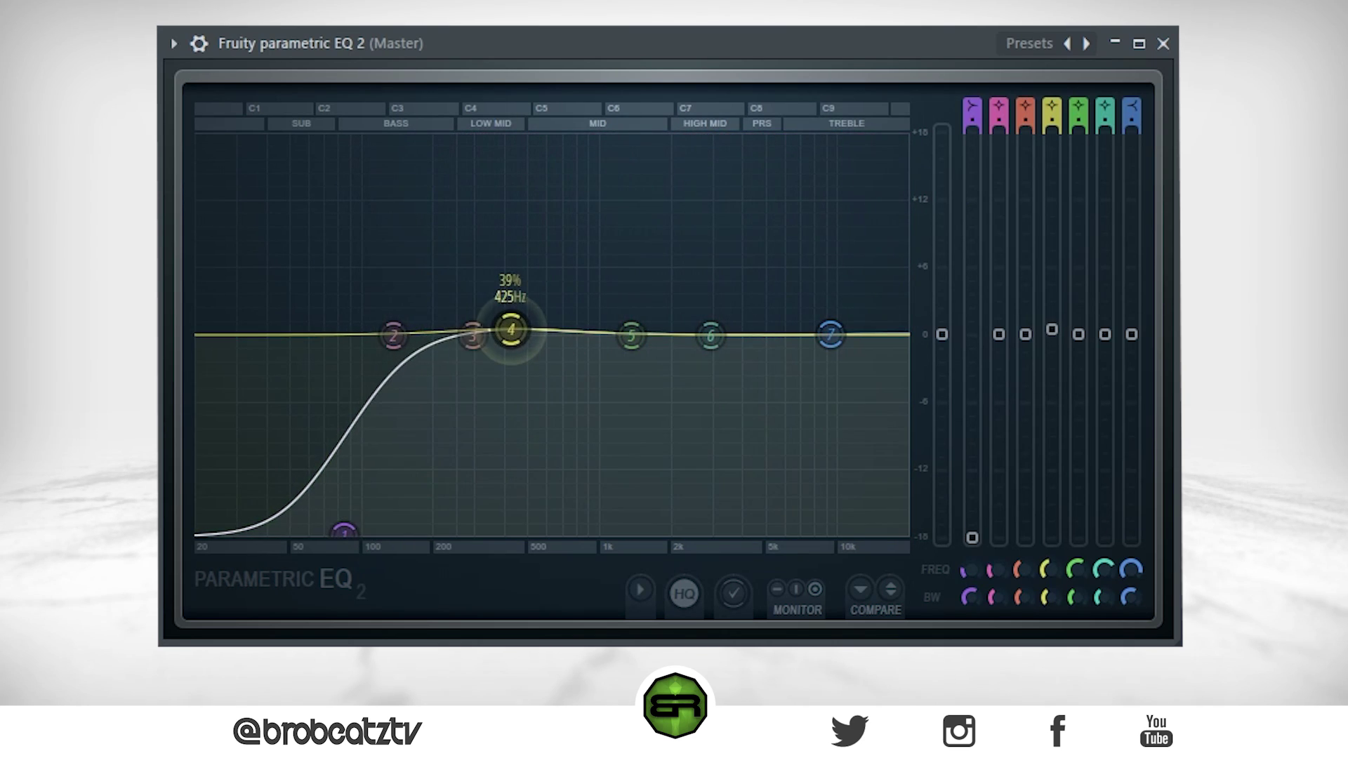
right_click(511, 331)
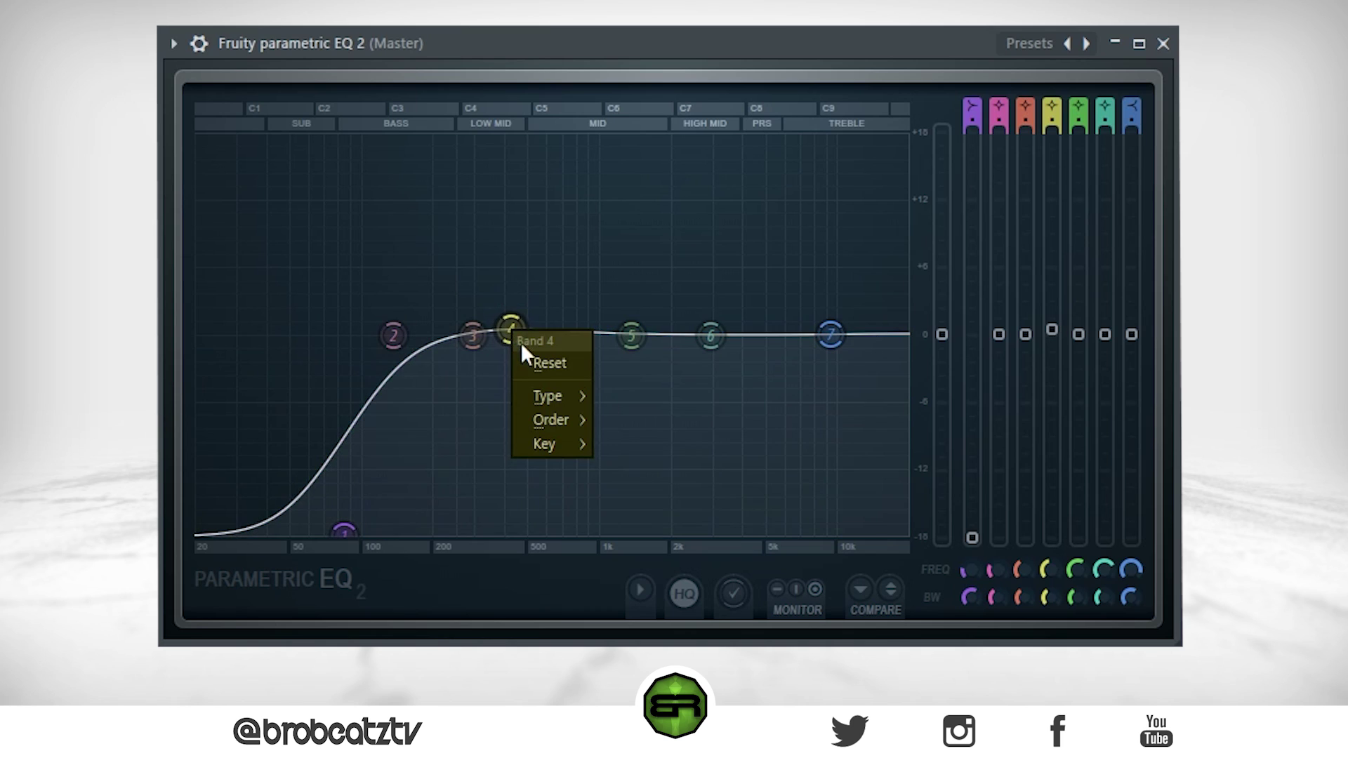
left_click(535, 364)
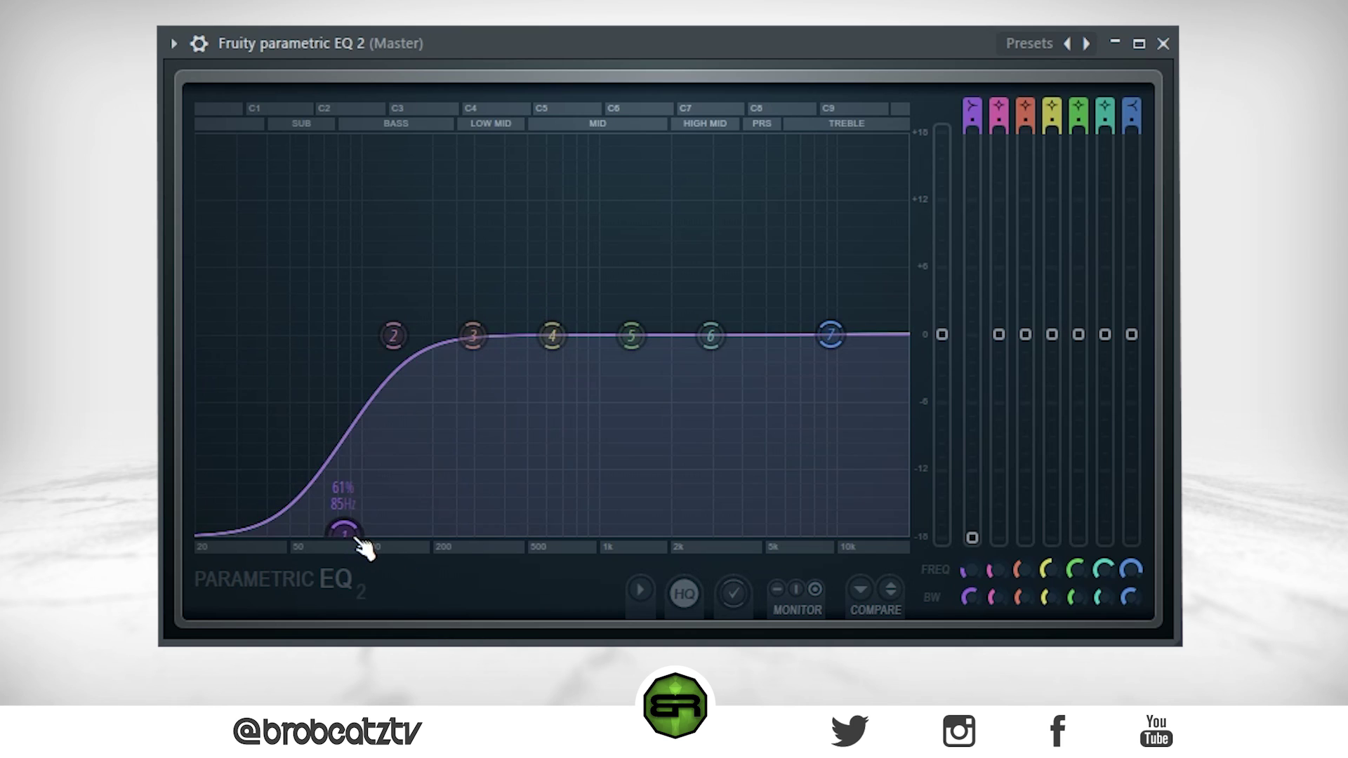
Ease band 1's cut to about 2.5 dB near 100 Hz, and turn it into a boost of about 3.5 dB near 40 Hz.
left_click_drag(343, 532, 359, 368)
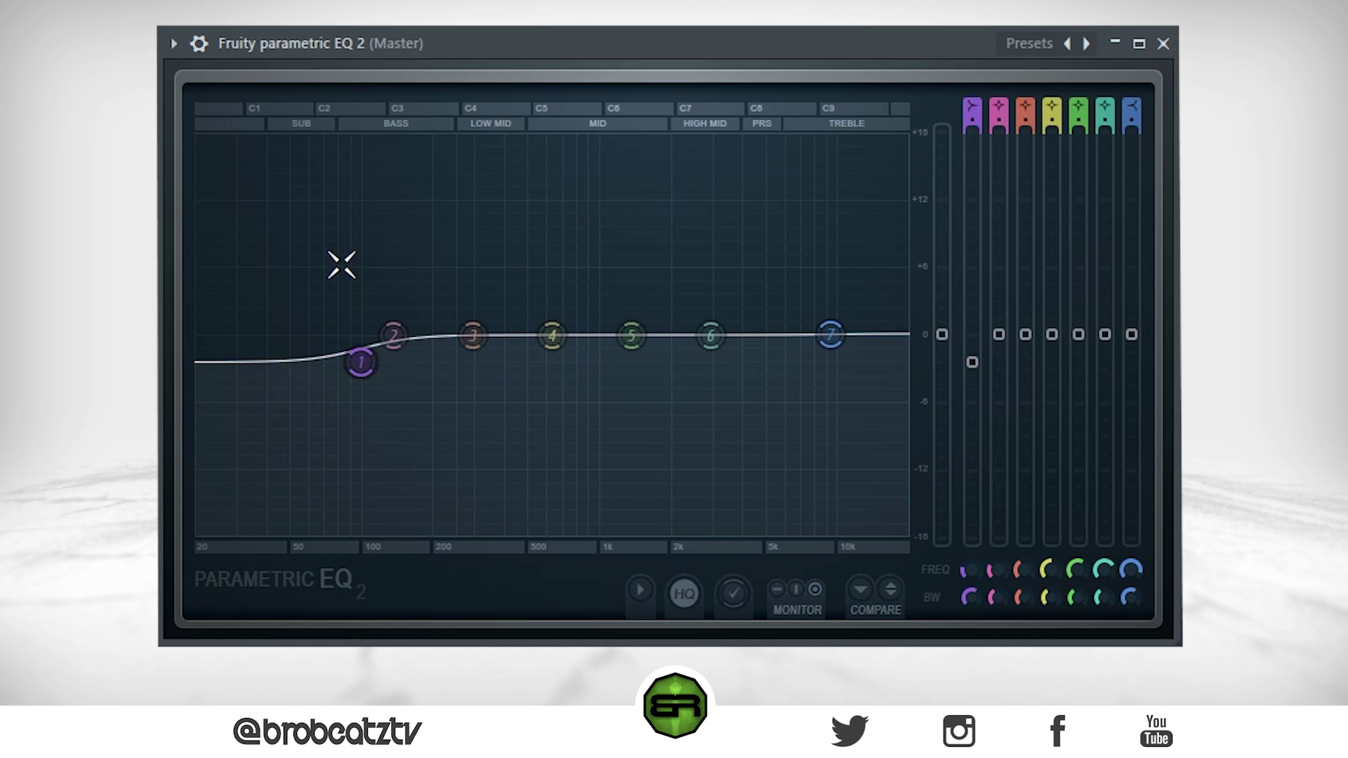
left_click_drag(361, 362, 262, 495)
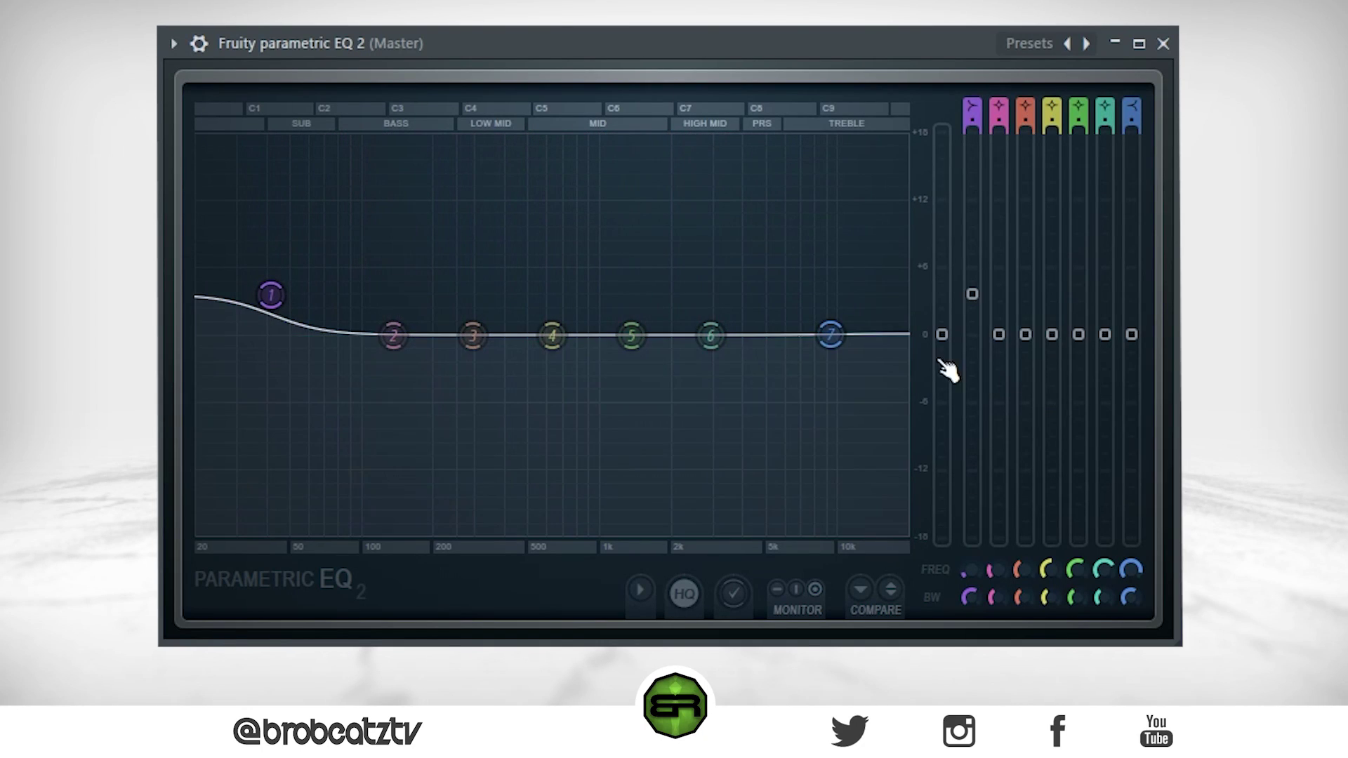
Boost band 1 by about 2.5 dB and band 5 by about 1.5 dB, and cut bands 6 and 7 by about 1 dB and 4 dB.
left_click_drag(710, 335, 735, 343)
left_click_drag(831, 334, 876, 379)
left_click_drag(271, 295, 271, 307)
left_click_drag(552, 335, 686, 323)
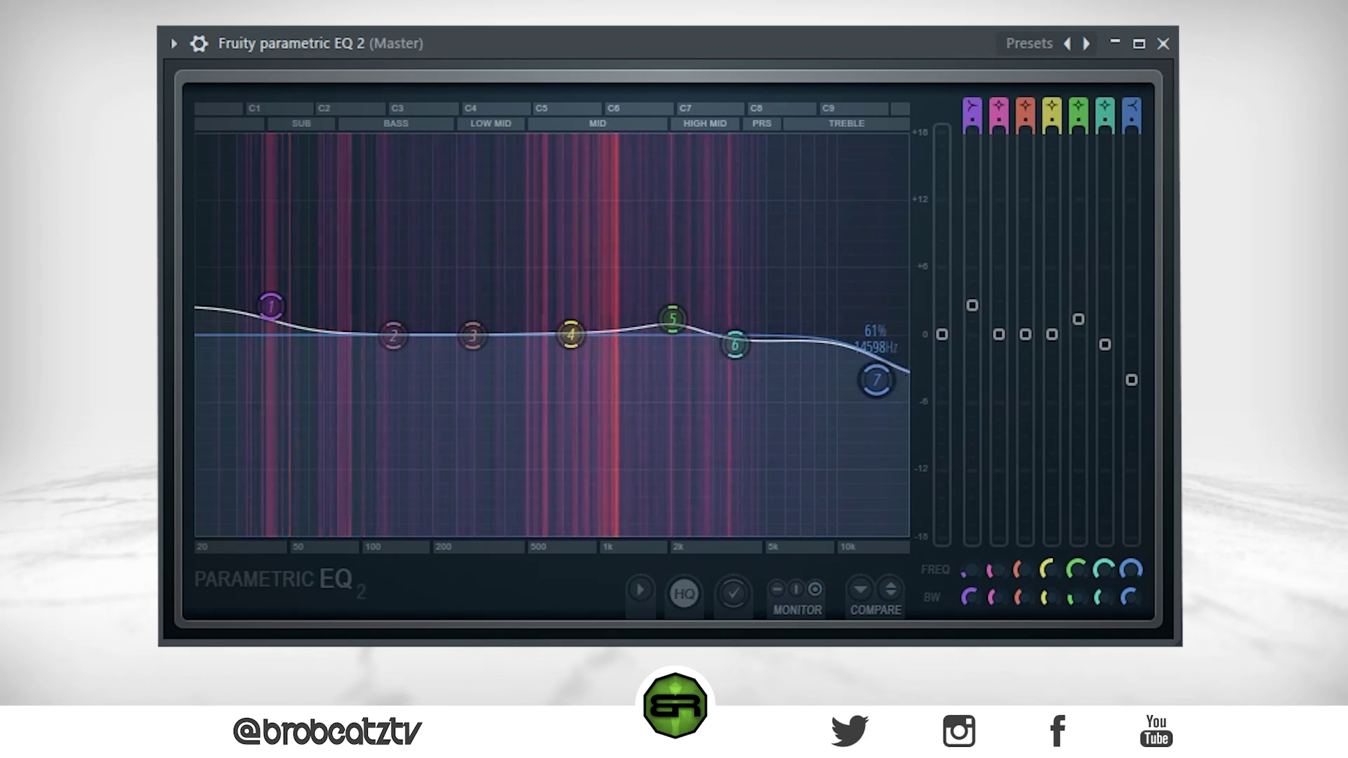
Reduce the cuts on bands 7 and 6 to about 2.5 dB and 0.5 dB, and cut band 3 by about 1 dB near 160 Hz.
left_click_drag(876, 380, 876, 363)
left_click_drag(755, 346, 765, 344)
left_click_drag(472, 335, 411, 348)
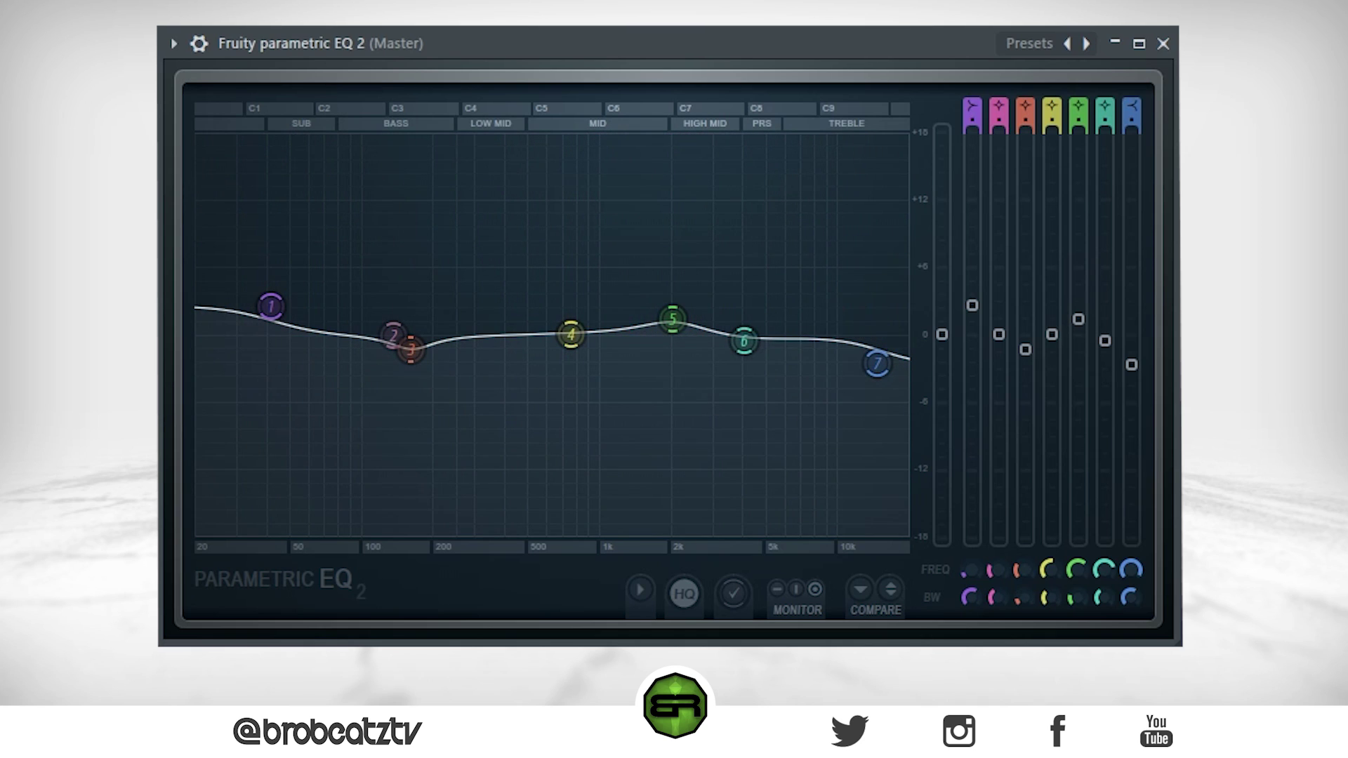
Cut band 1 by about 6.5 dB near 55 Hz, and reset bands 3, 4 and 5.
left_click_drag(271, 307, 299, 408)
right_click(411, 349)
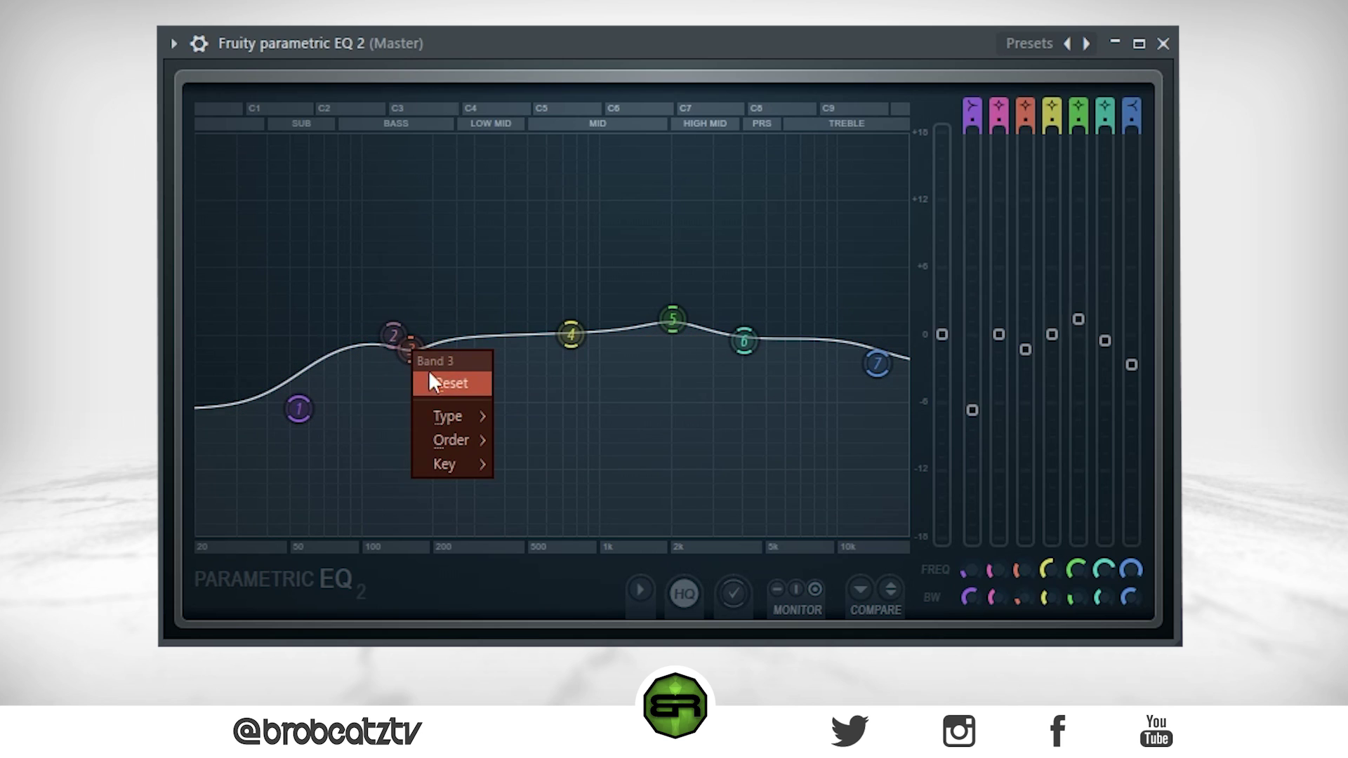
left_click(412, 348)
right_click(412, 350)
left_click(437, 382)
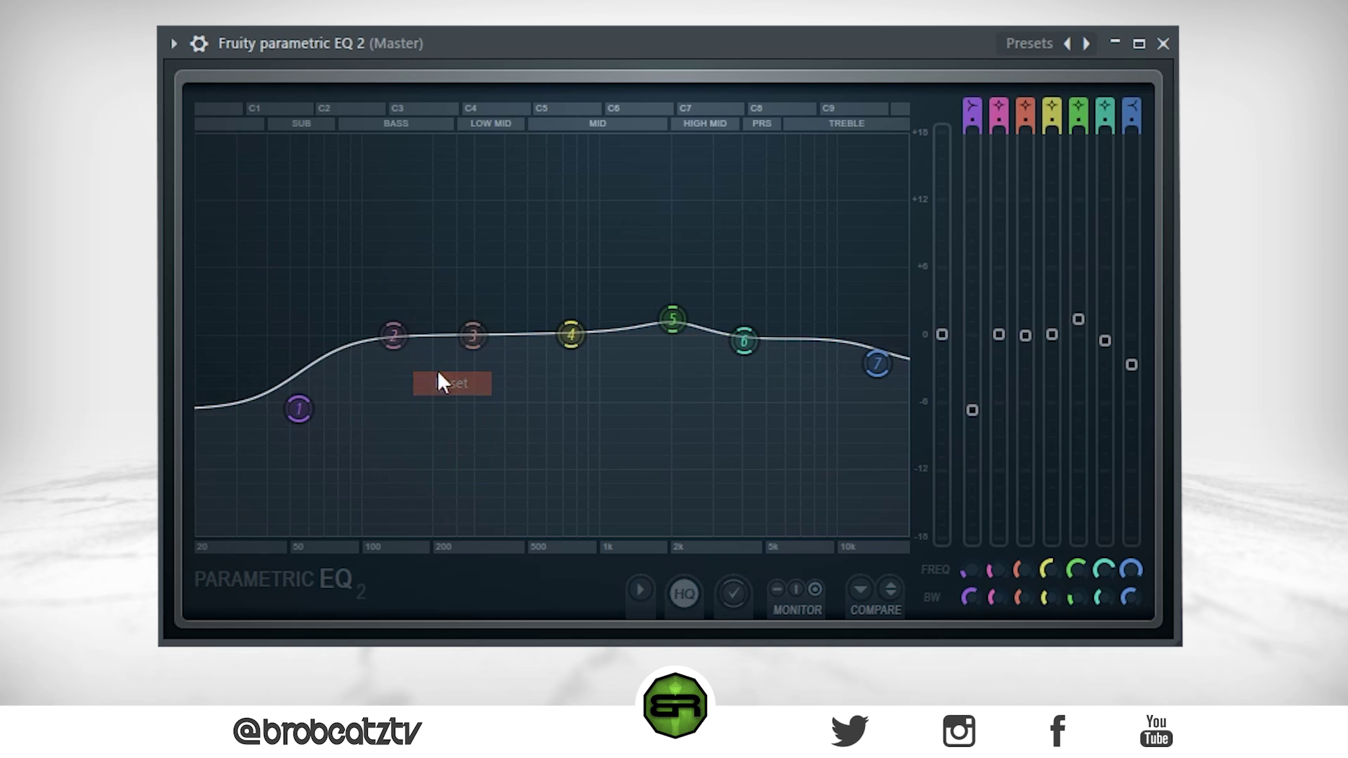
right_click(572, 336)
left_click(611, 368)
right_click(674, 322)
left_click(711, 353)
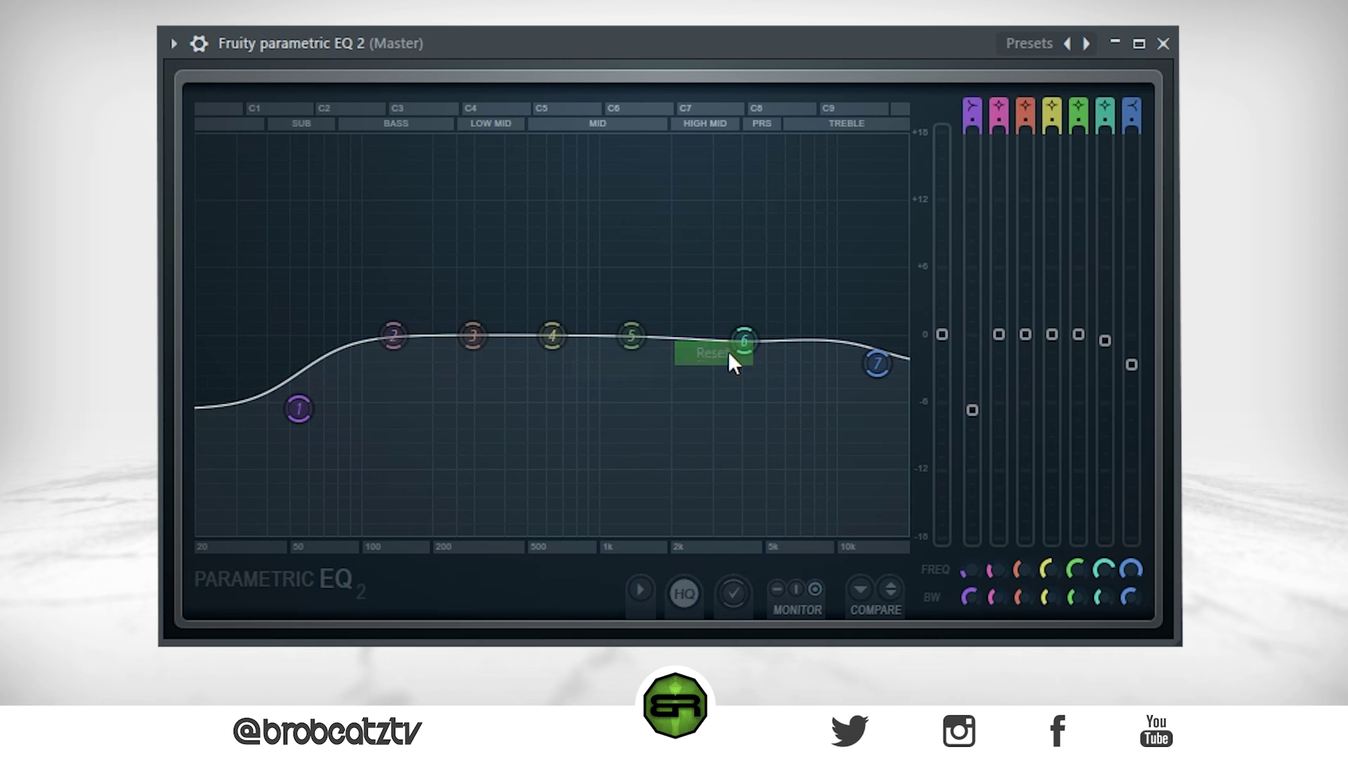
Set band 6 to about +1 dB near 5 kHz and band 7 to about +0.5 dB, and cut band 5 by about 0.5 dB.
left_click_drag(877, 365, 871, 314)
left_click_drag(761, 346, 764, 334)
left_click_drag(869, 313, 871, 330)
mouse_move(748, 327)
left_mouse_down()
mouse_move(783, 334)
mouse_move(773, 322)
left_mouse_up()
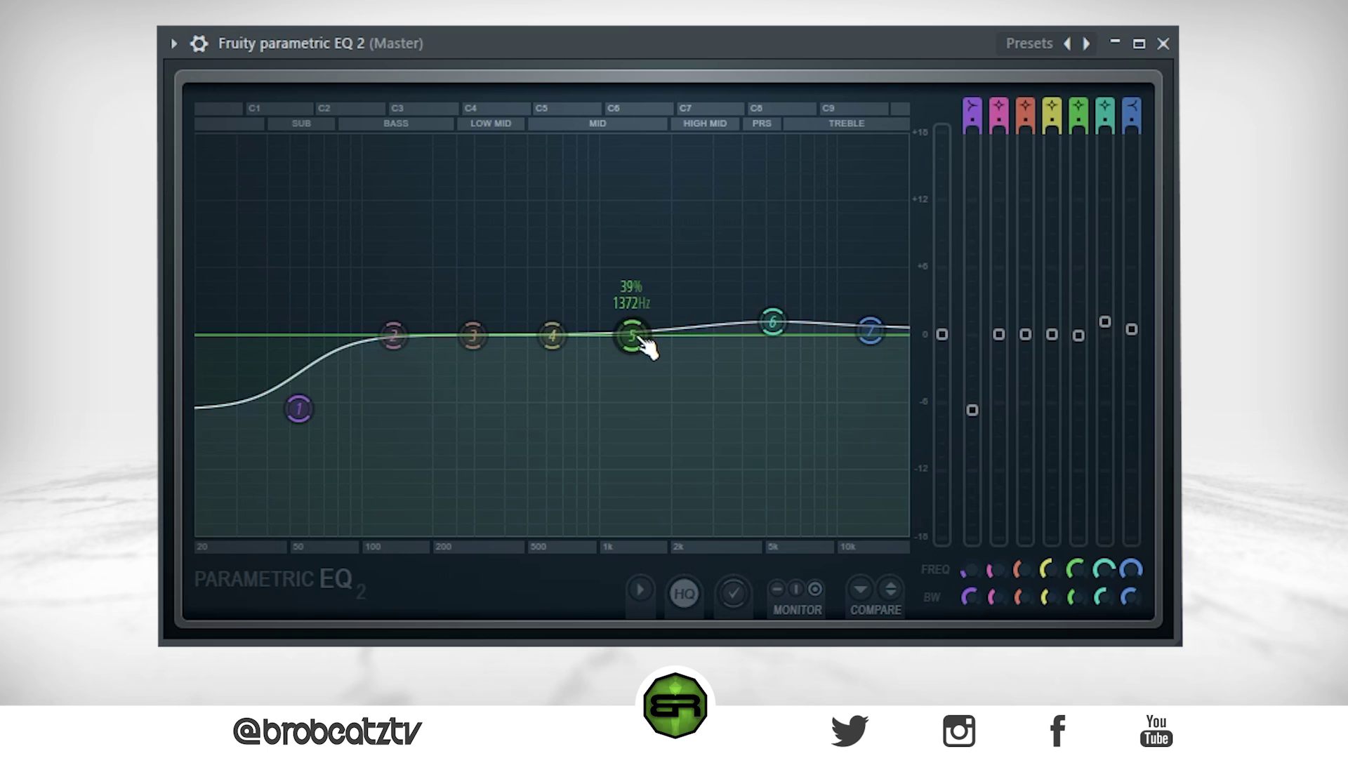
left_click_drag(631, 336, 637, 340)
Pull band 1 down to -18 dB near 100 Hz, and ease its cut to about 1 dB.
left_click_drag(306, 409, 358, 531)
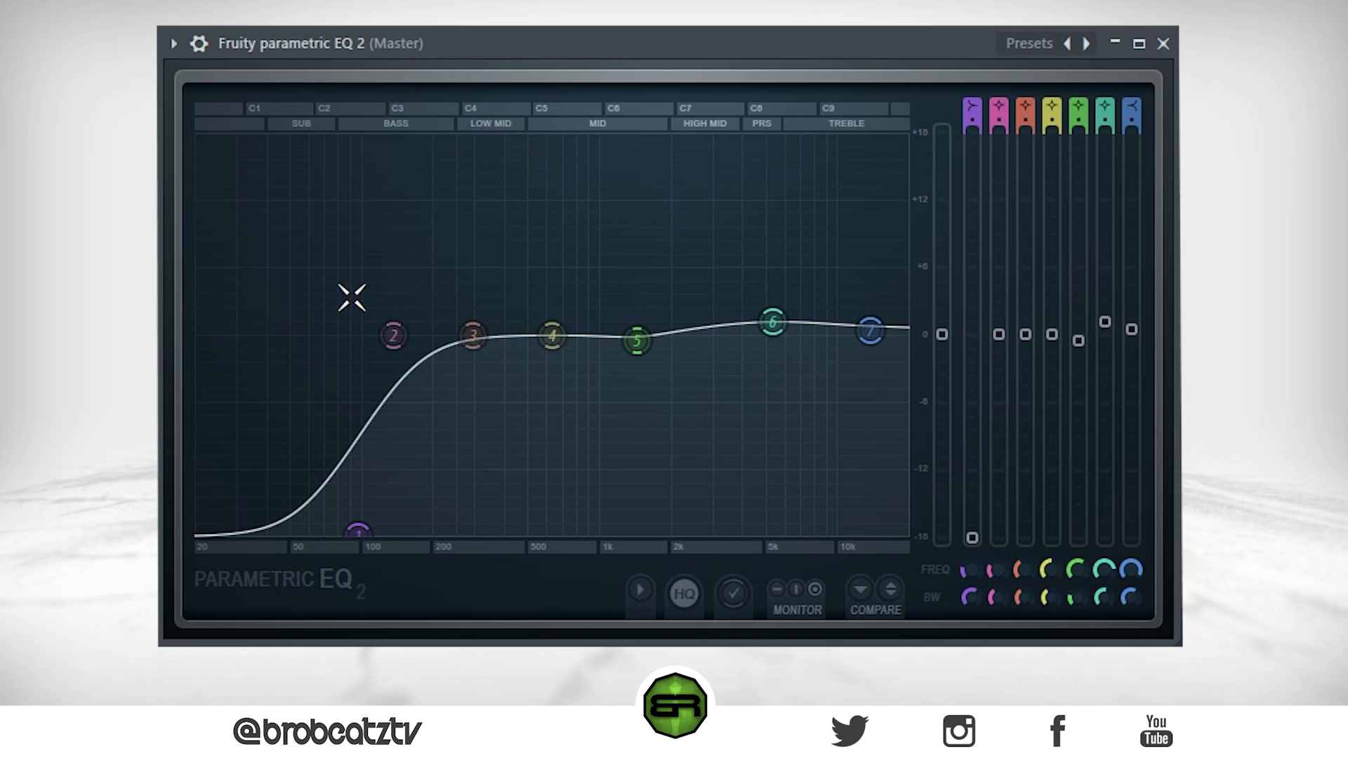
left_click_drag(358, 532, 352, 366)
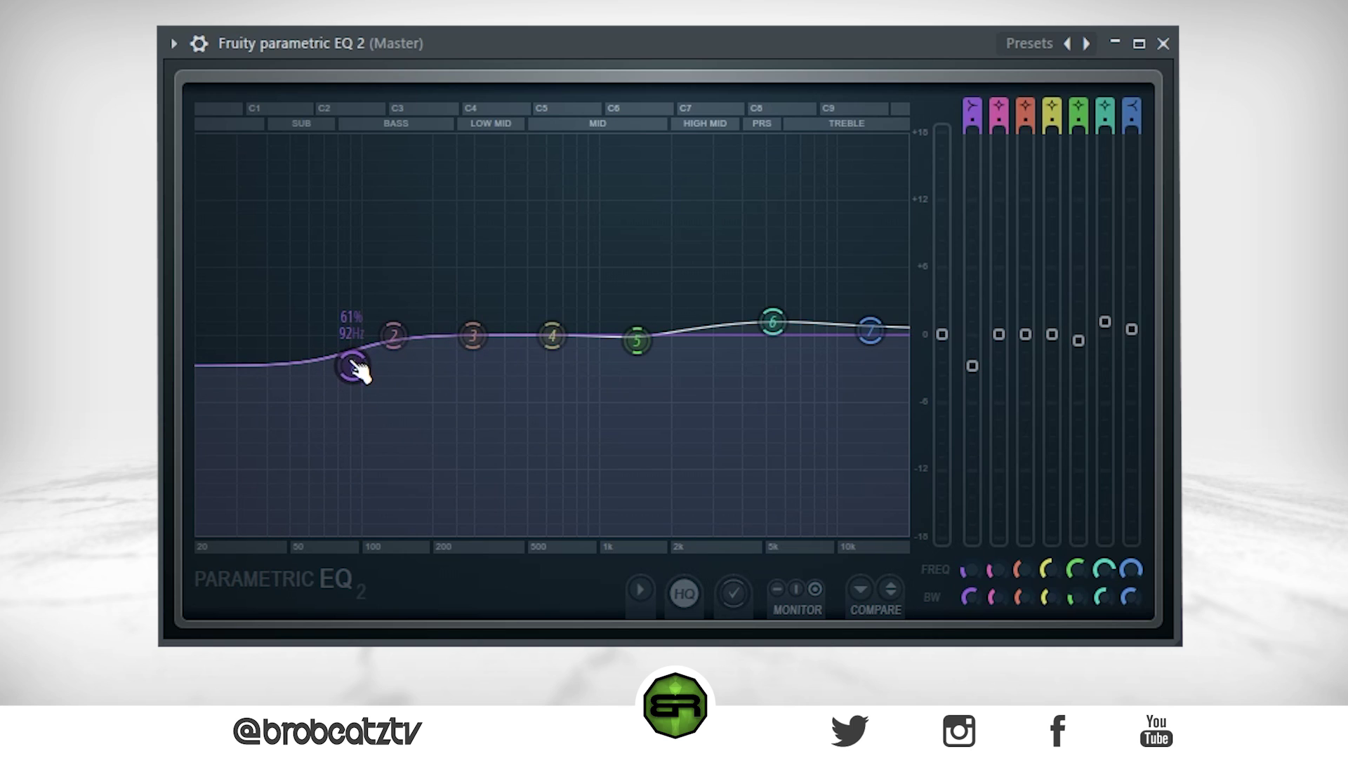
left_click_drag(352, 366, 346, 344)
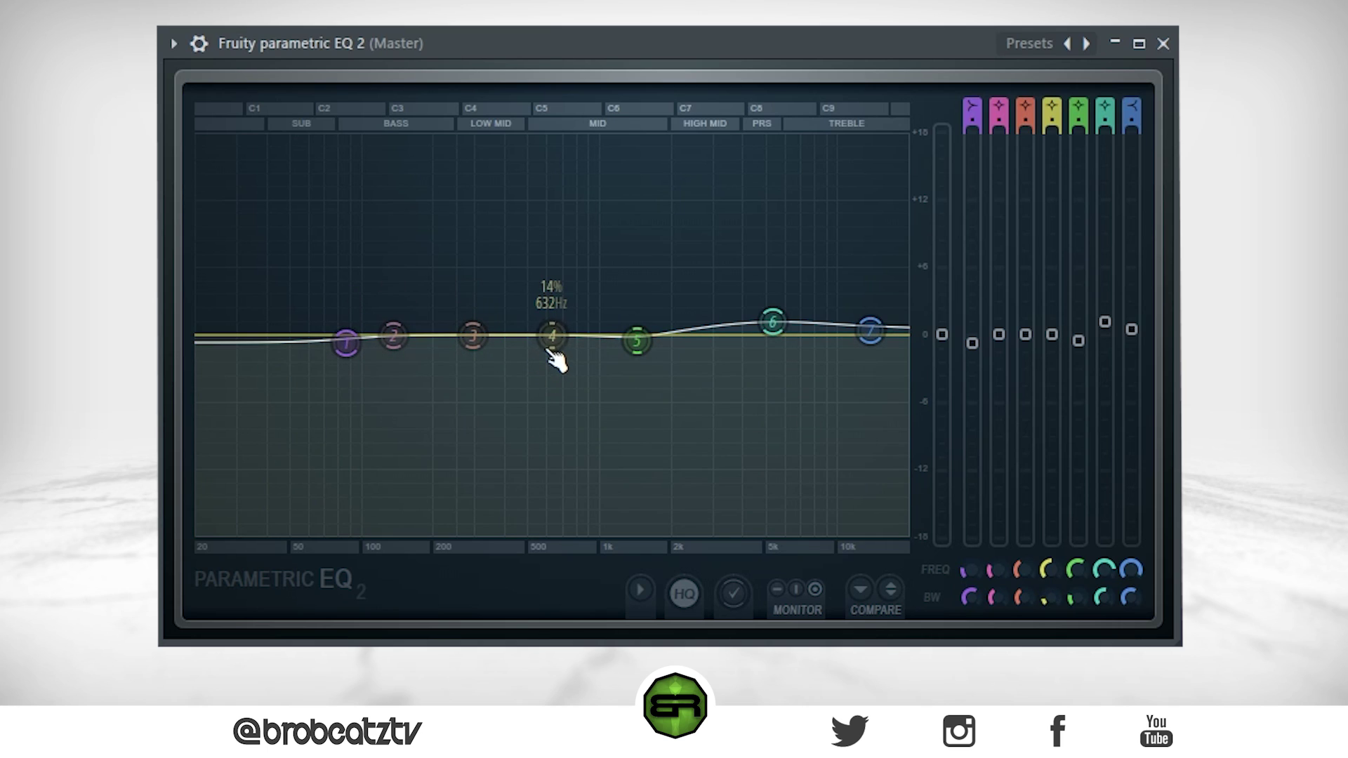
Cut band 4 by about 2 dB at 624 Hz, and ease it to about 0.5 dB at 607 Hz with a 10% bandwidth.
mouse_move(552, 345)
left_mouse_down()
mouse_move(552, 390)
mouse_move(554, 364)
left_mouse_up()
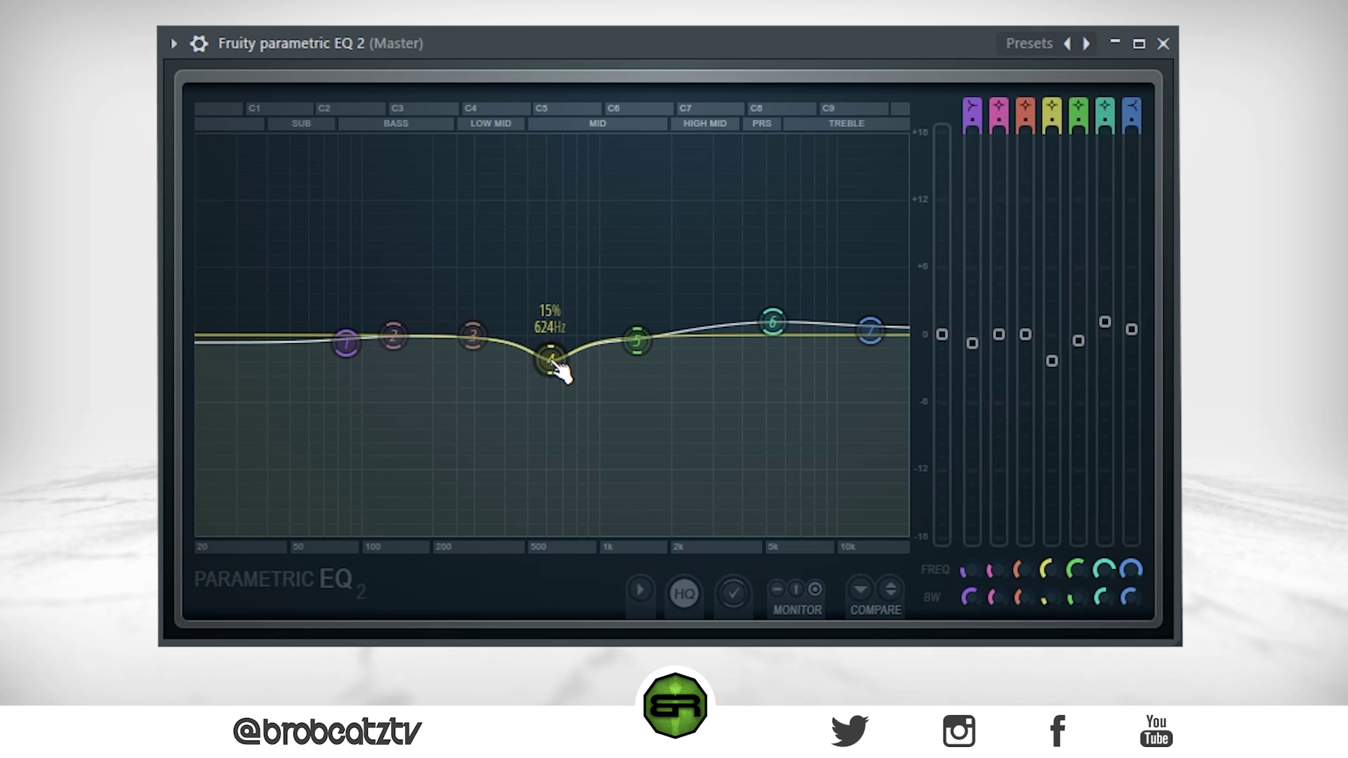
left_click_drag(570, 367, 567, 344)
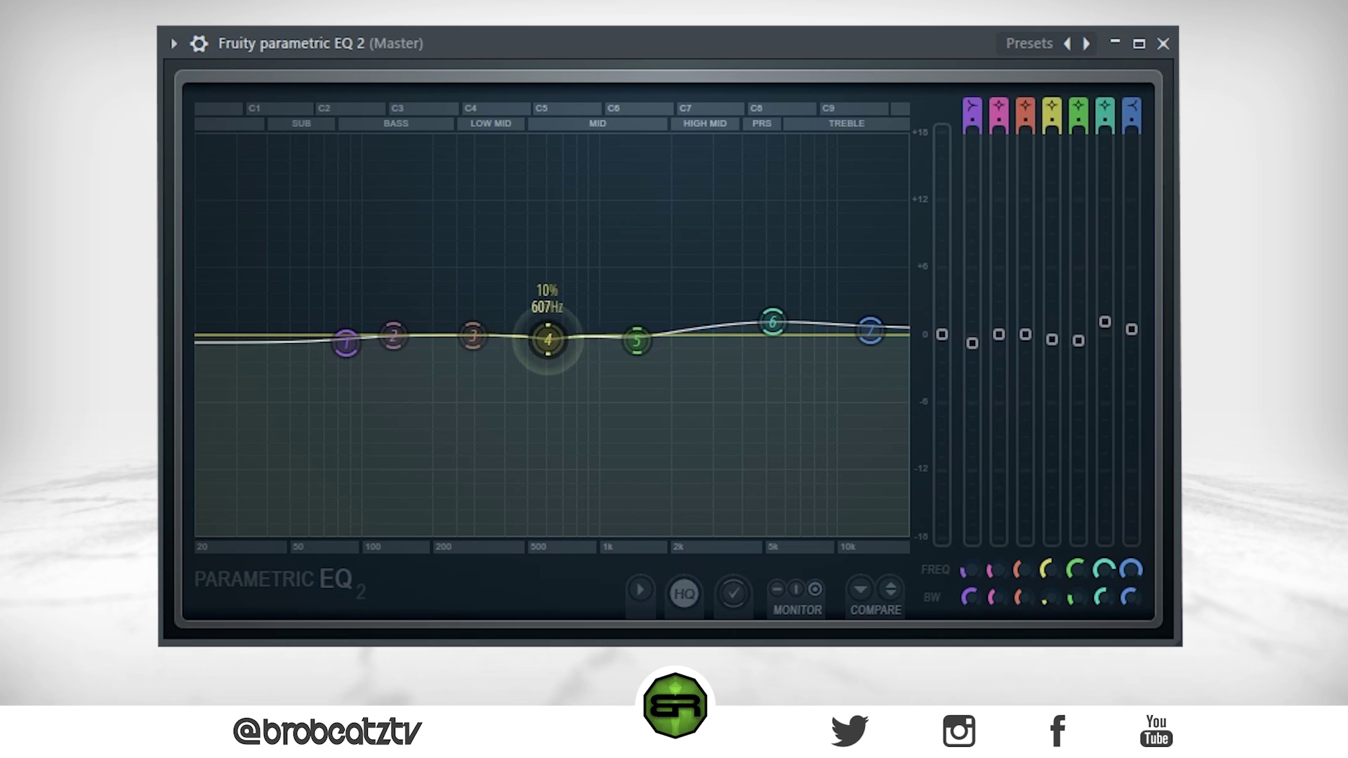
Cut band 1 by about 10.5 dB near 75 Hz, and reset band 5.
left_click_drag(346, 343, 329, 454)
left_click_drag(637, 341, 707, 342)
right_click(707, 344)
left_click(754, 372)
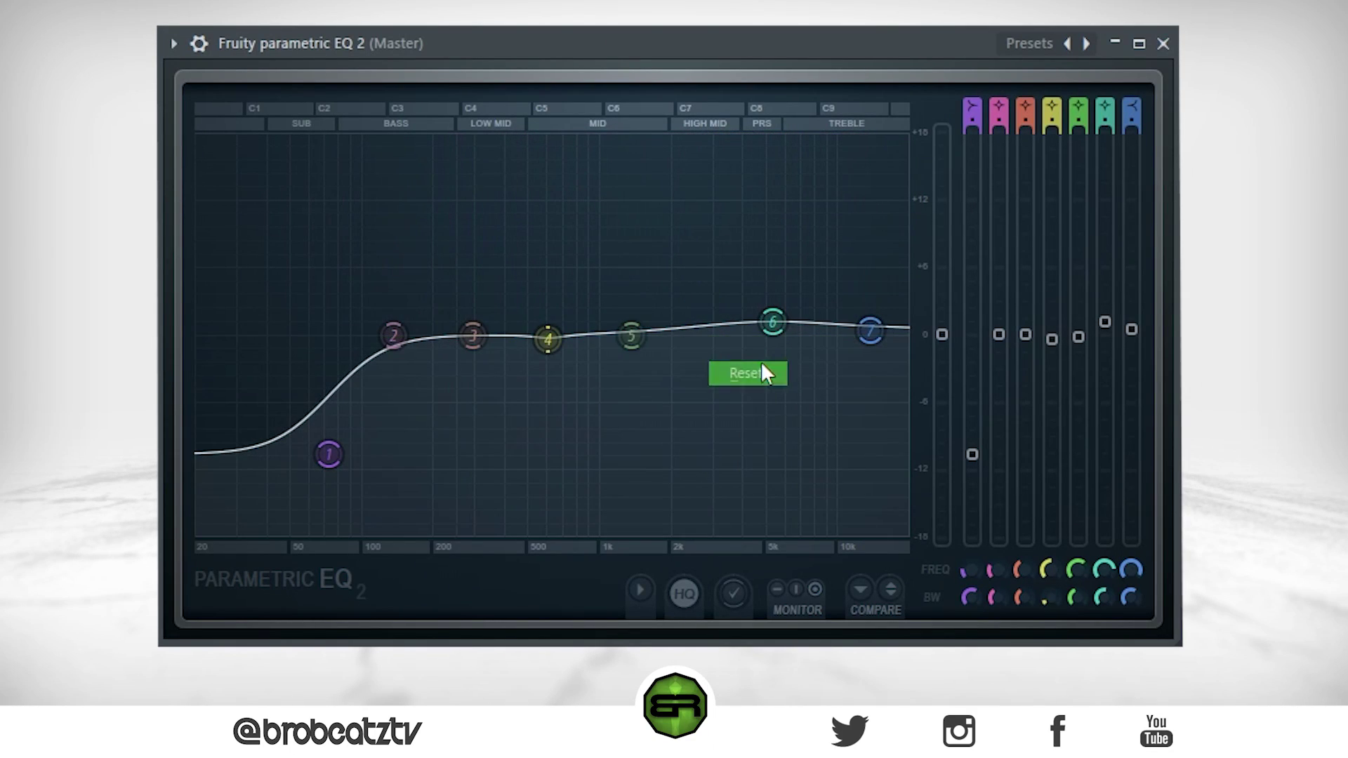